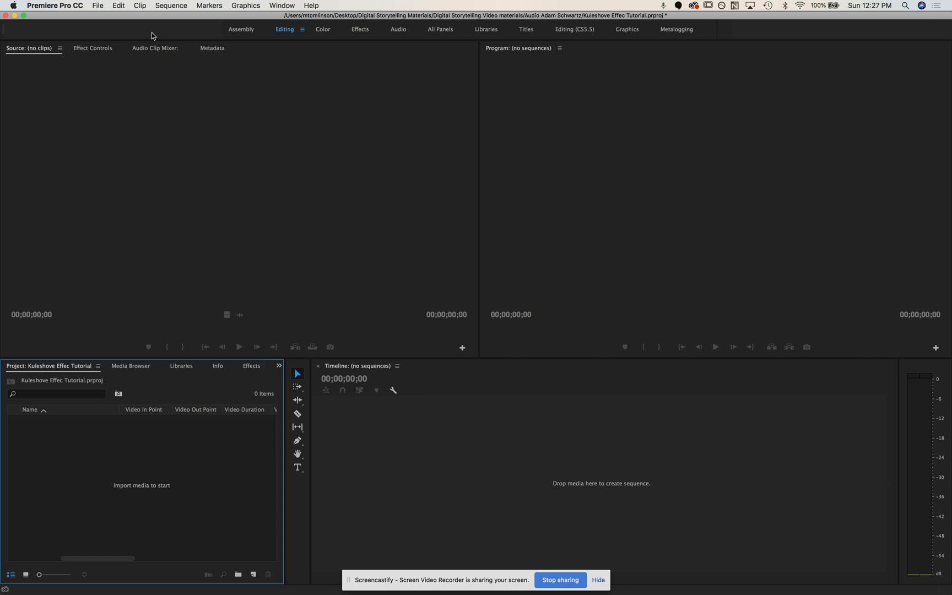
- Check the still image default duration in the Timeline preferences and accept the settings
left_click(73, 6)
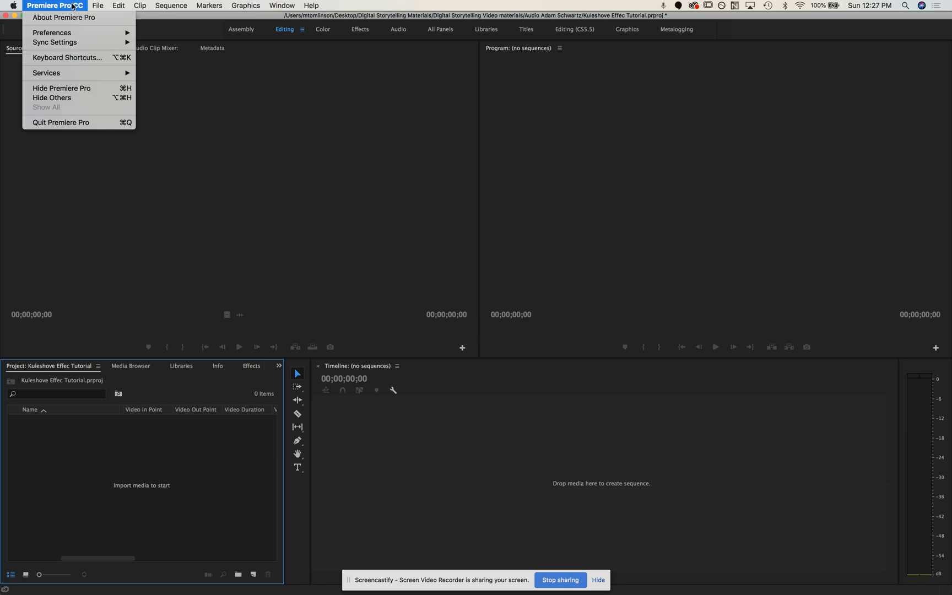
mouse_move(76, 33)
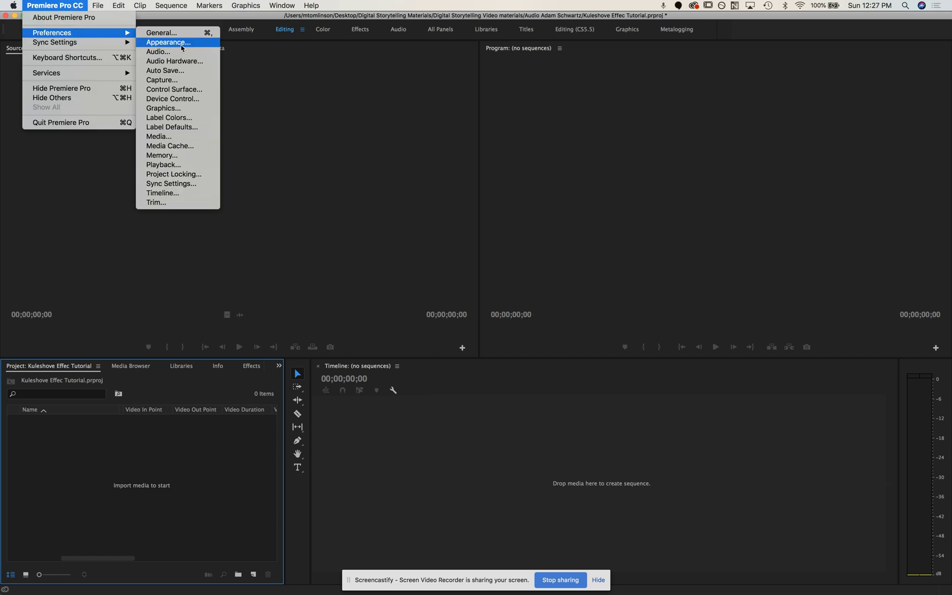
left_click(161, 33)
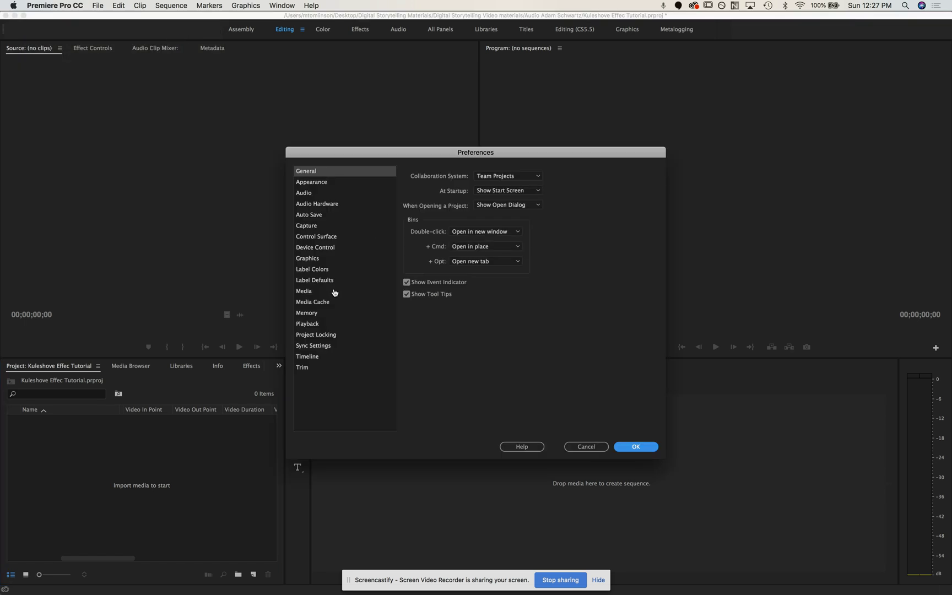
left_click(315, 358)
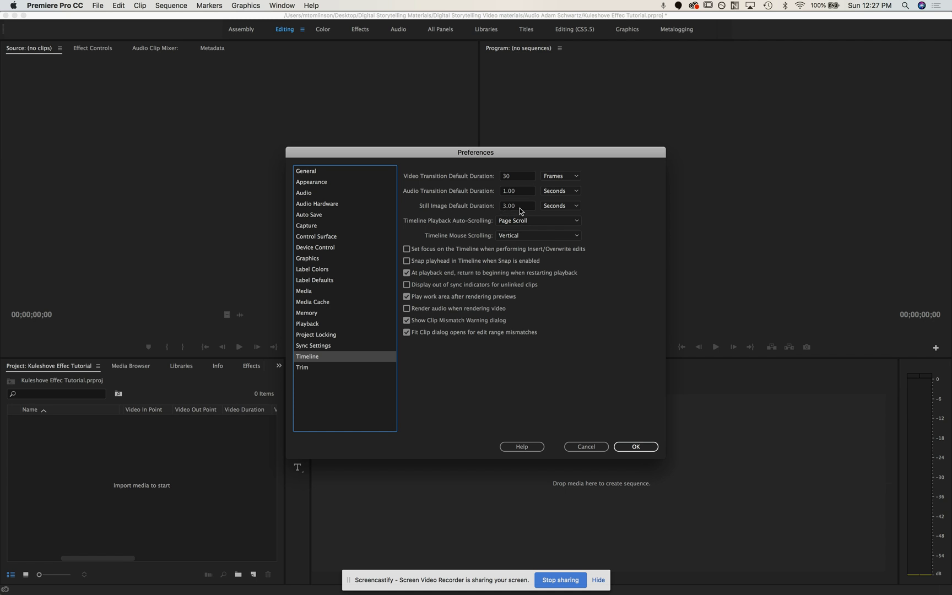
left_click(623, 447)
left_click(627, 448)
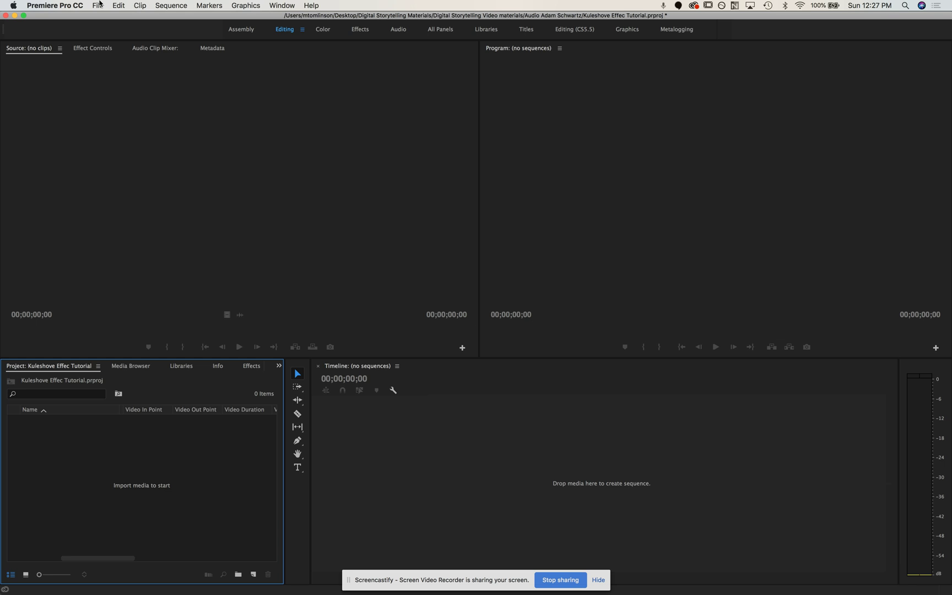
- Import the photo Vivian_Maier_10.jpg from the Kuleshov photos folder into the project
left_click(99, 5)
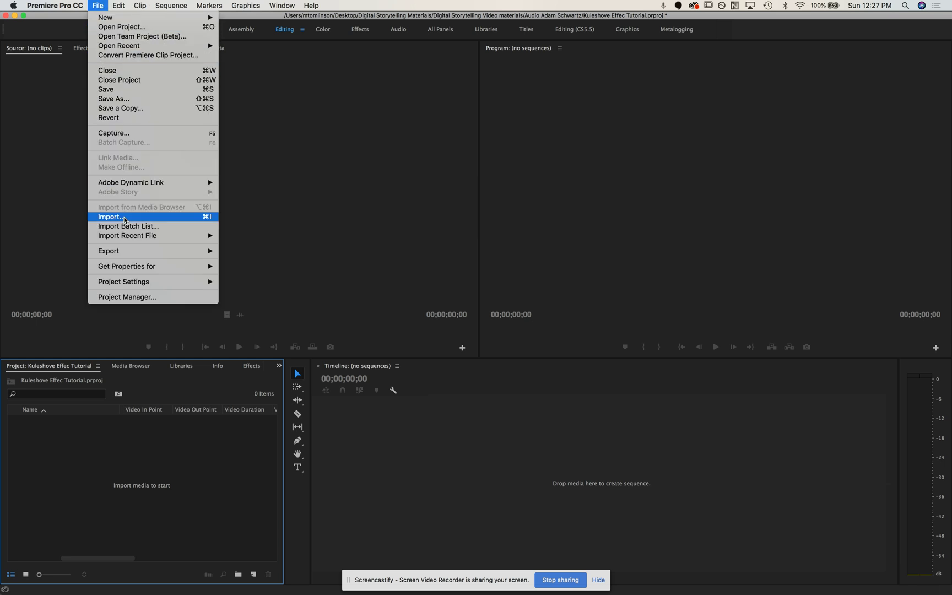
left_click(125, 218)
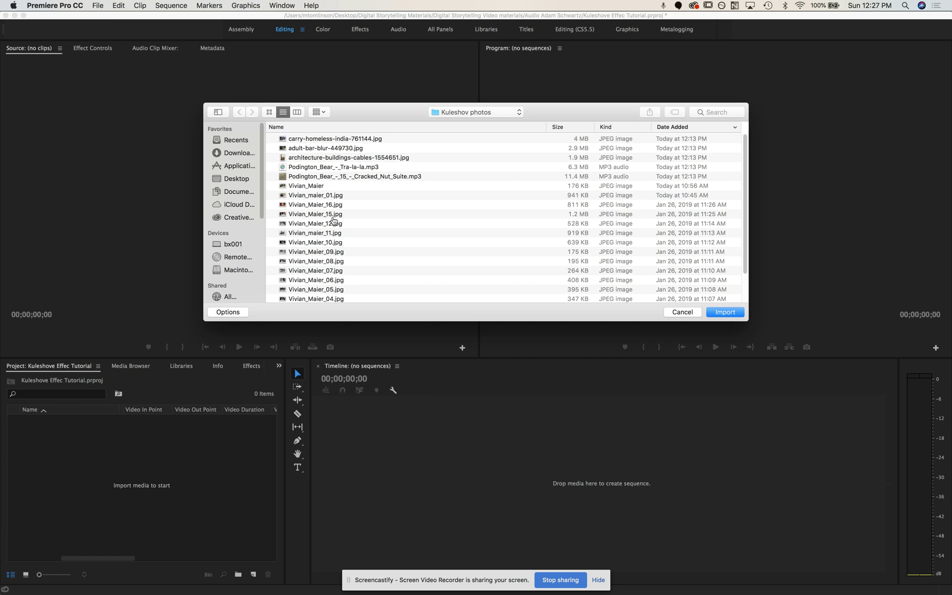
left_click(329, 243)
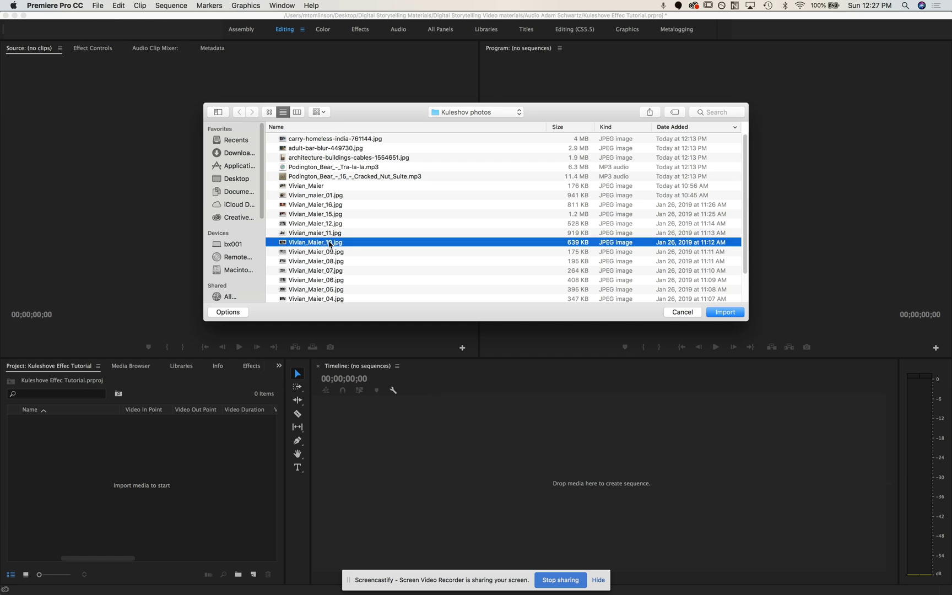
left_click(724, 312)
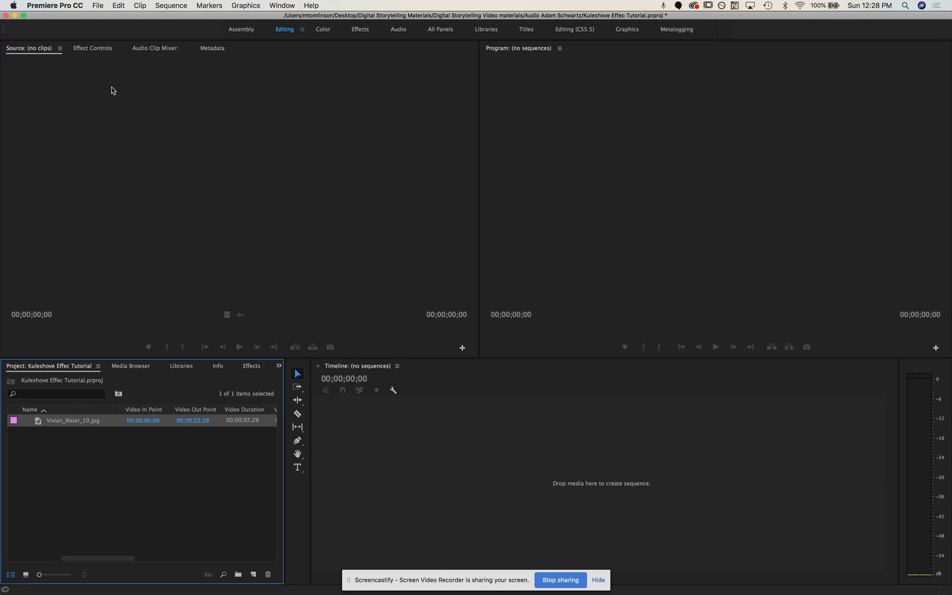
- Import carry-homeless-india-761144.jpg and adult-bar-blur-449730.jpg together from the Kuleshov photos folder
left_click(95, 5)
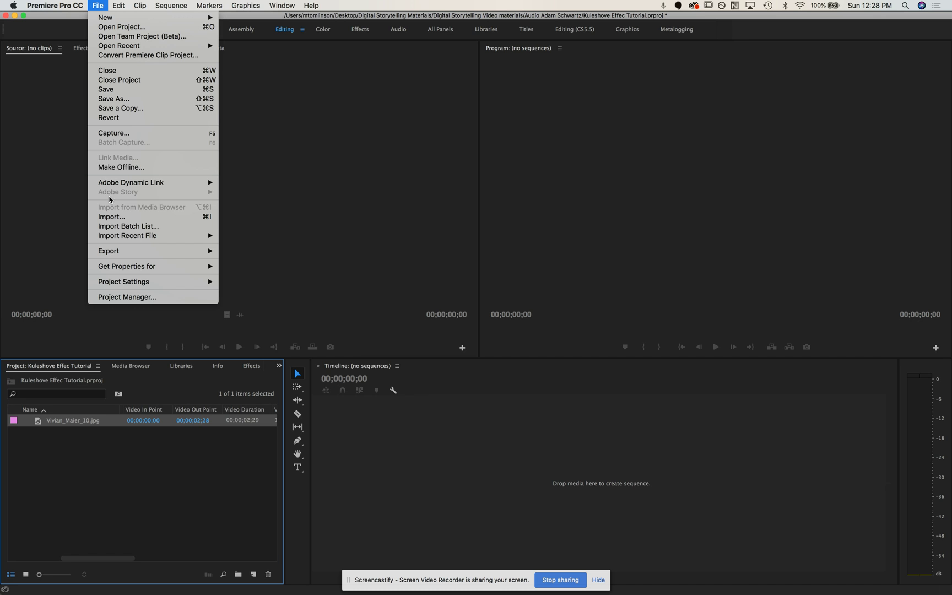
left_click(110, 216)
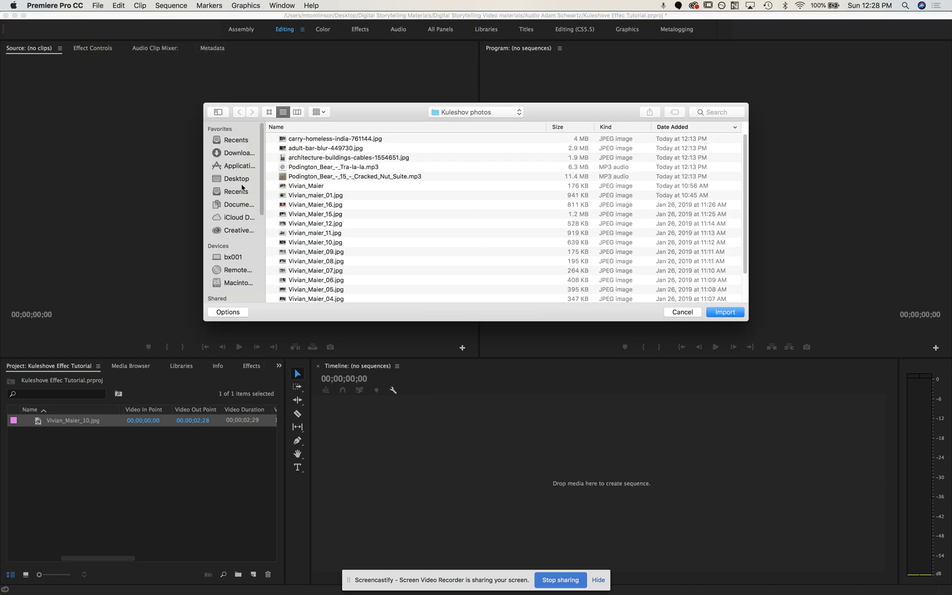
left_click(322, 139)
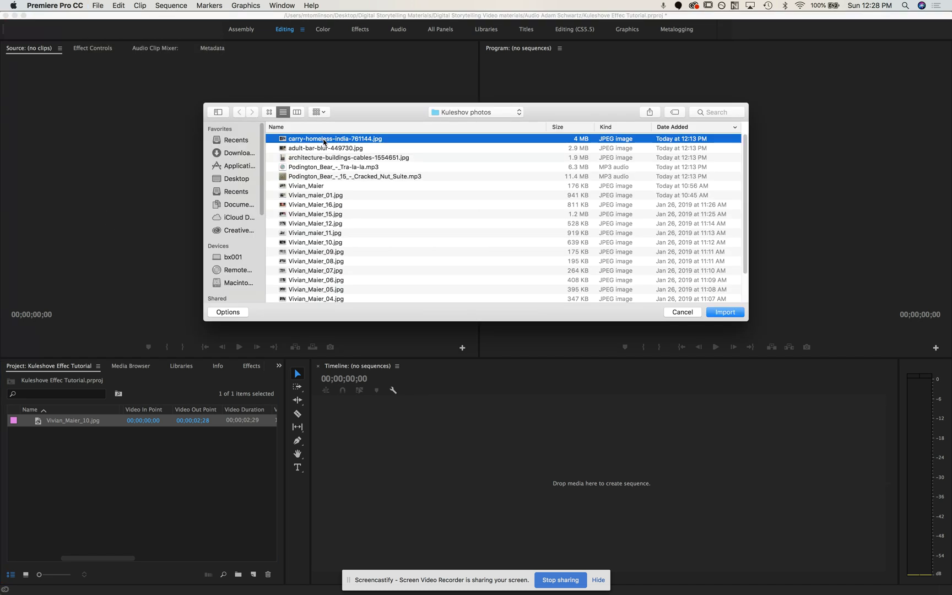
left_click(326, 148, "shift")
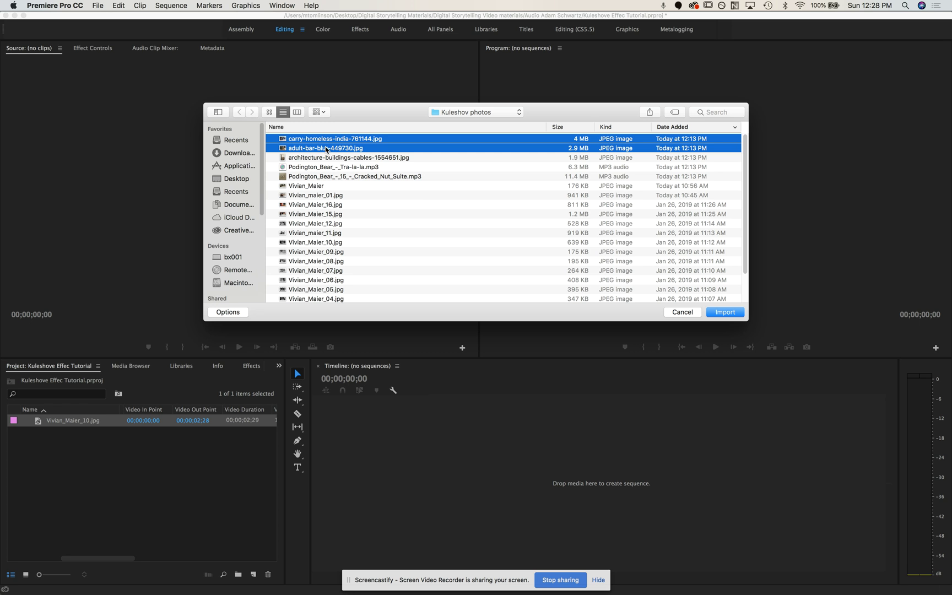
left_click(725, 312)
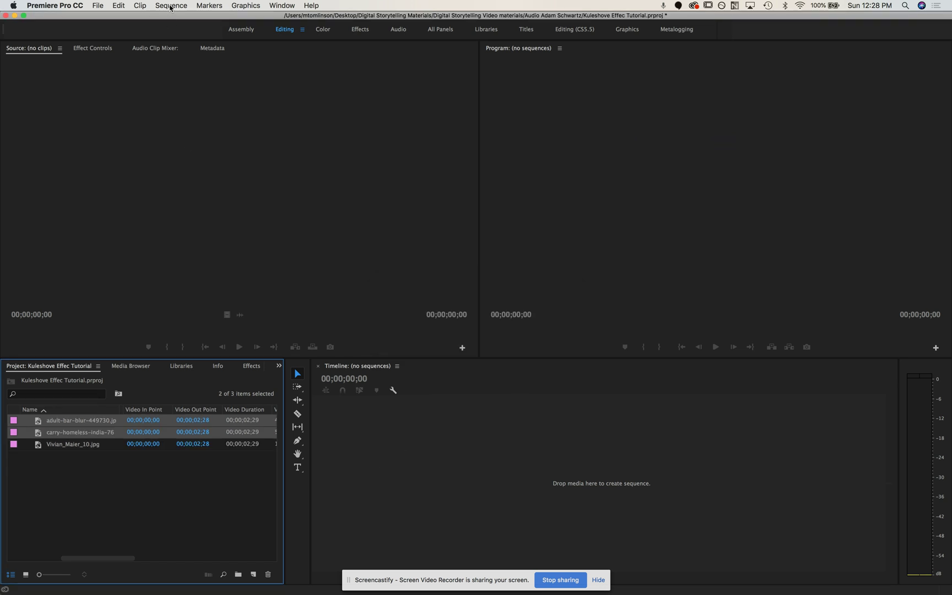
- Create a new sequence with the DSLR 1080p30 preset, named with the creator's full name followed by _Kuleshov
left_click(100, 6)
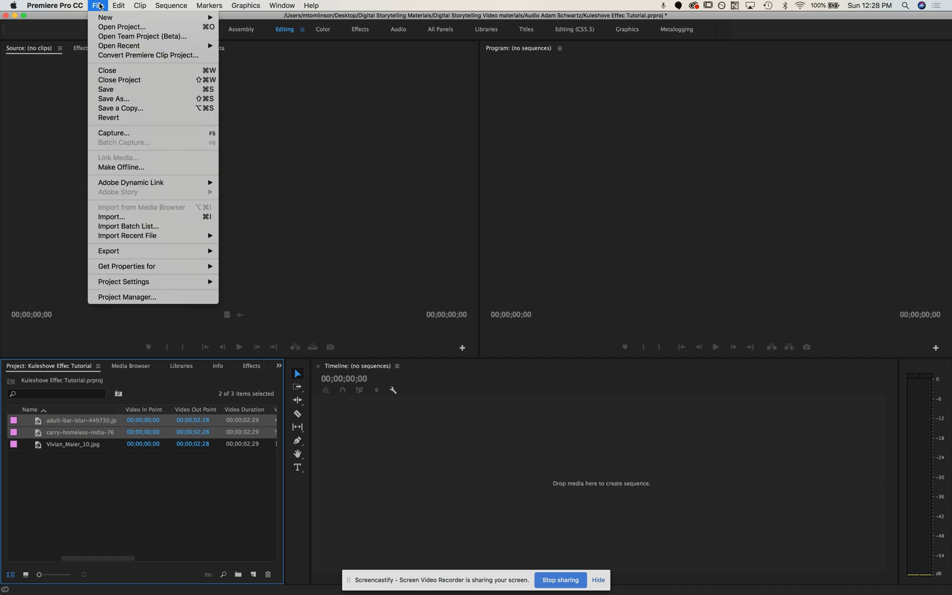
mouse_move(102, 18)
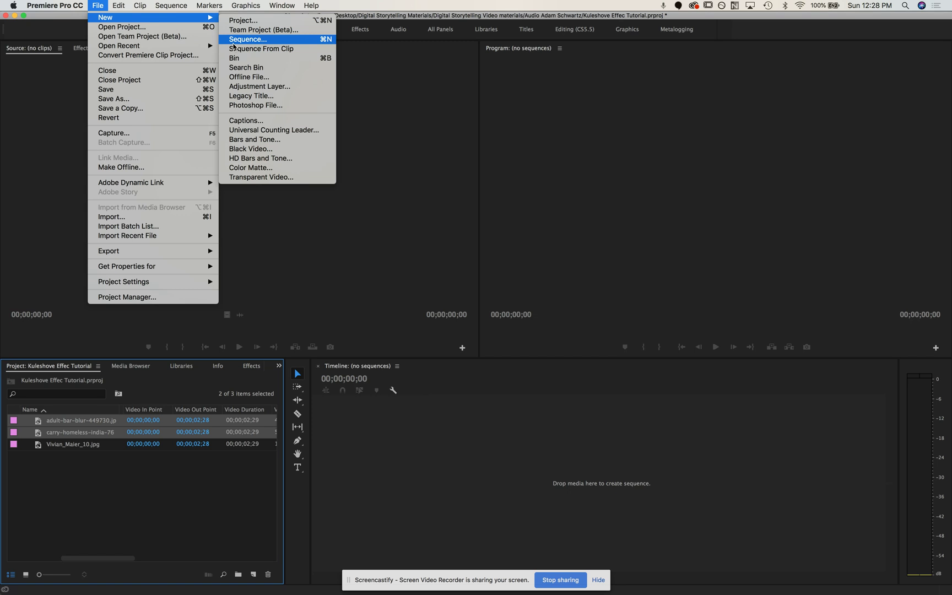
left_click(247, 39)
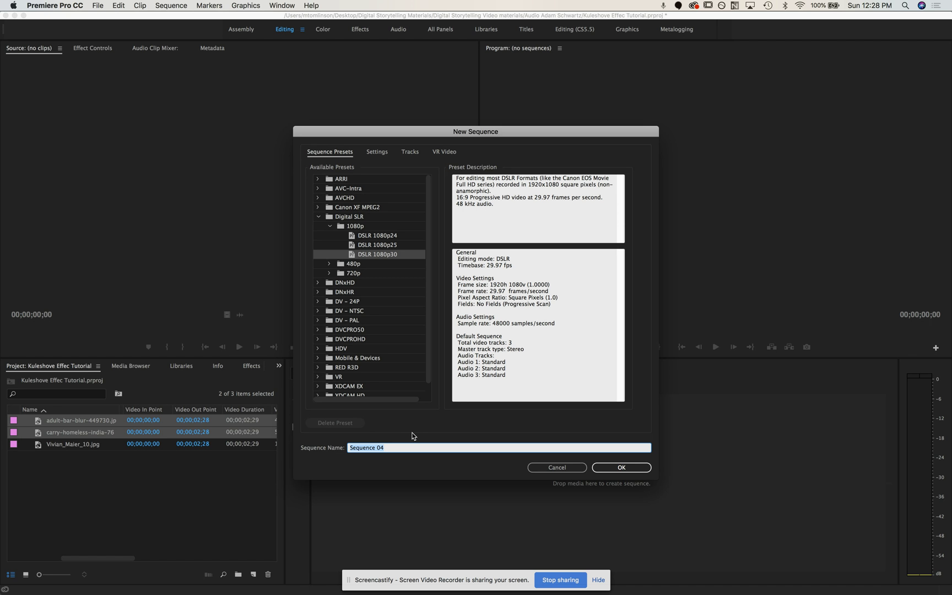
type("Lynn_Tomlinso")
left_click(609, 467)
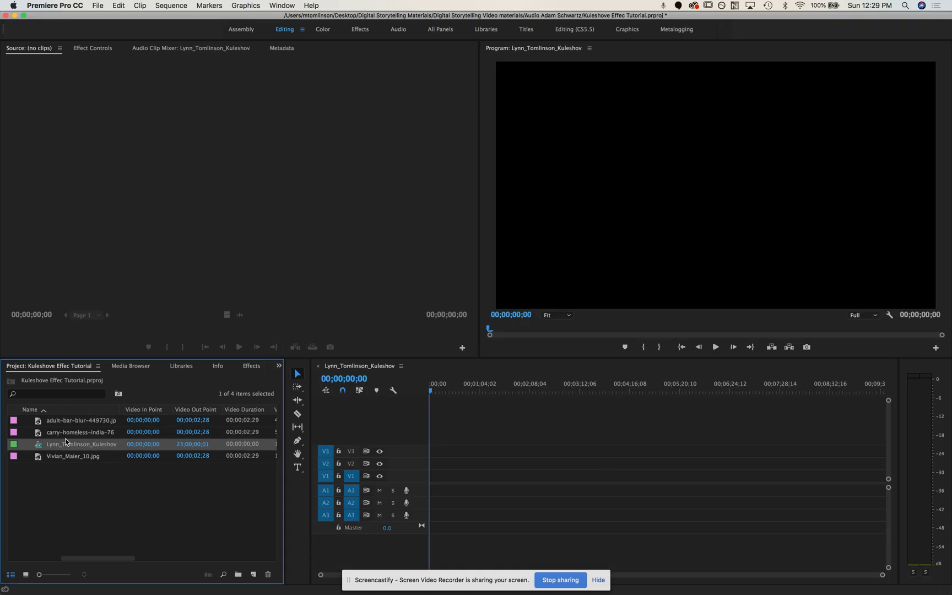
- Place Vivian_Maier_10.jpg at the start of video track V1 and open the photo in the Source monitor
left_click(39, 461)
left_click_drag(39, 462, 433, 479)
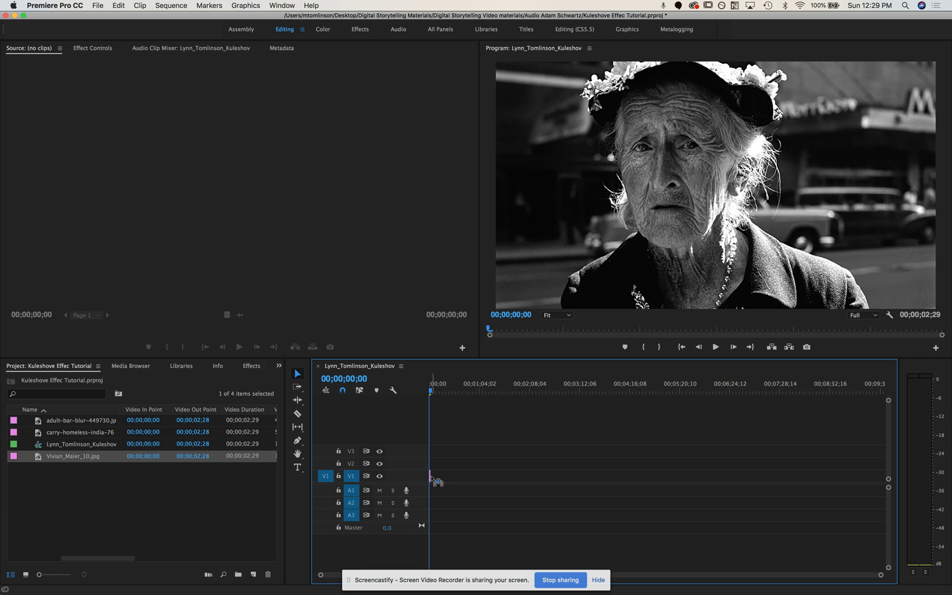
left_click(50, 456)
double_click(40, 458)
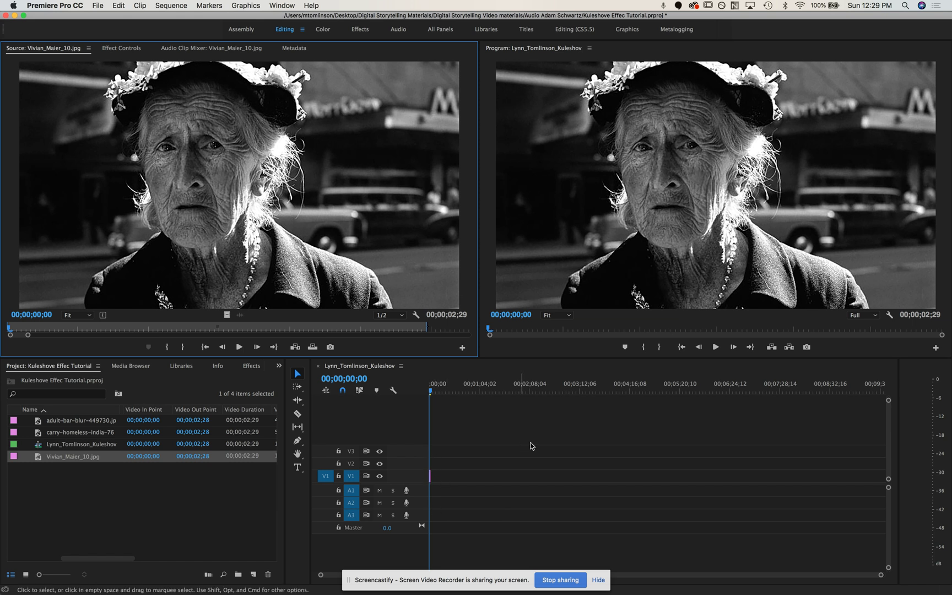
- Play back the sequence to preview the single portrait clip
left_click(323, 575)
key("=")
key("=")
key("=")
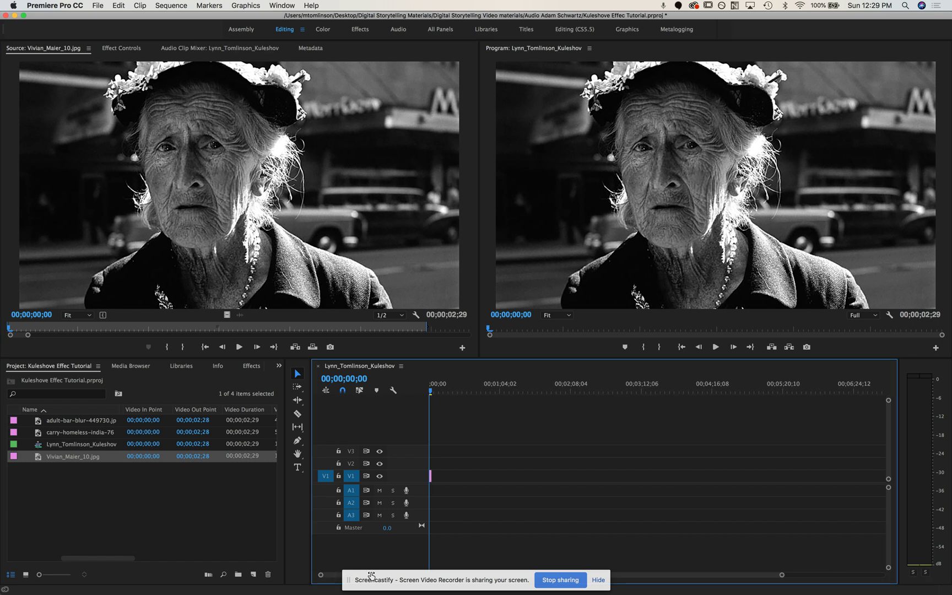
key("=")
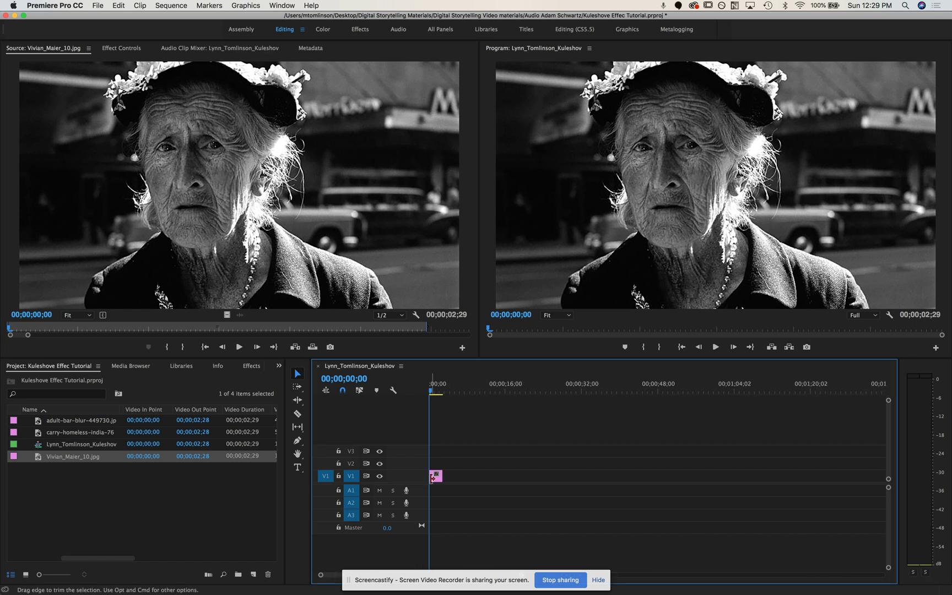
left_click(149, 541)
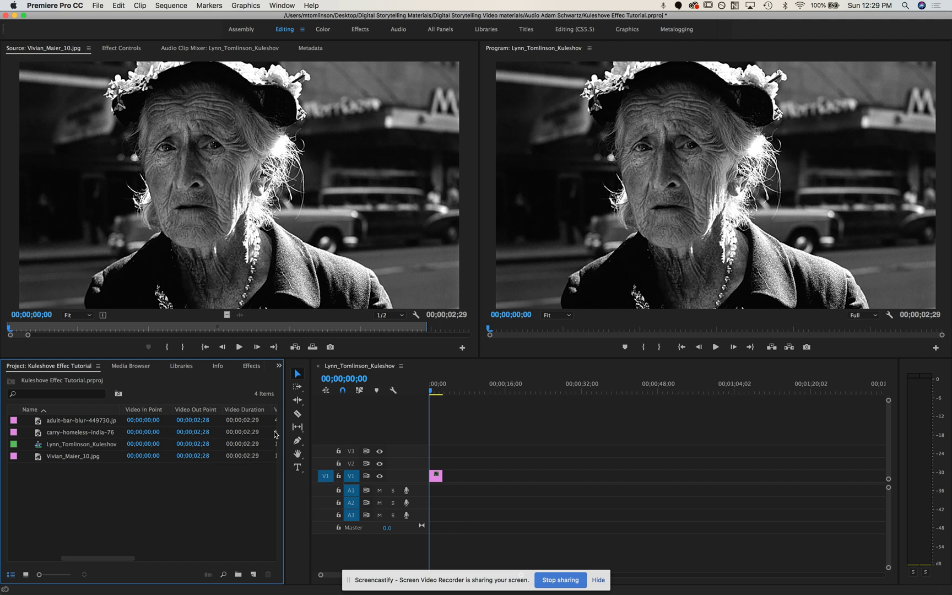
key("space")
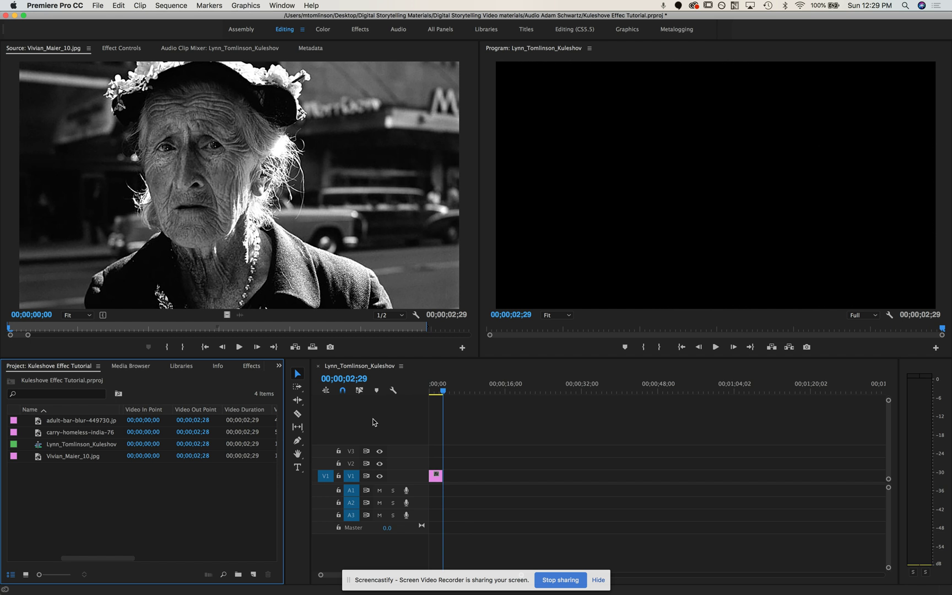
key("space")
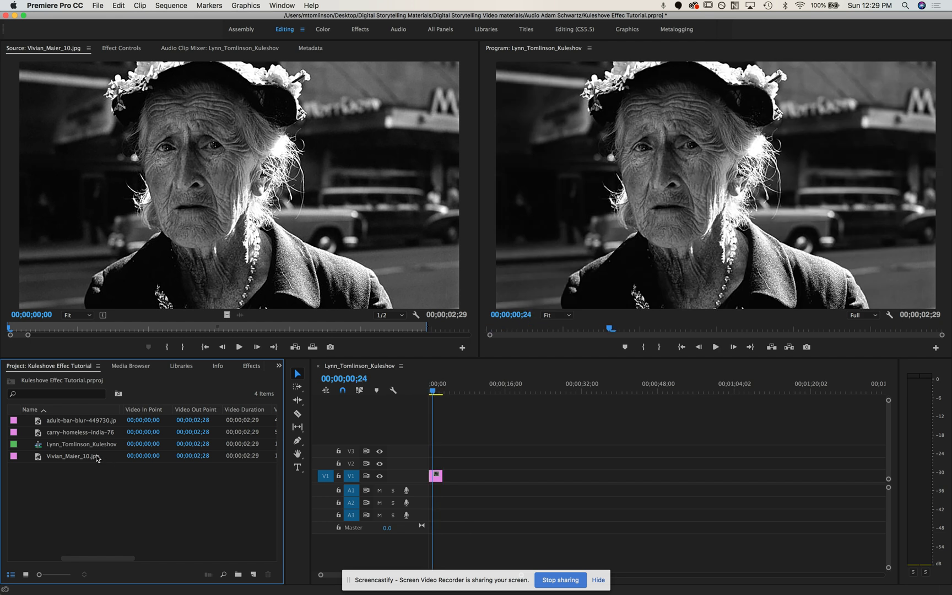
- Preview the ice cream and street photos in the Source monitor, and place carry-homeless-india-761144.jpg directly after the portrait clip on V1
left_click(37, 423)
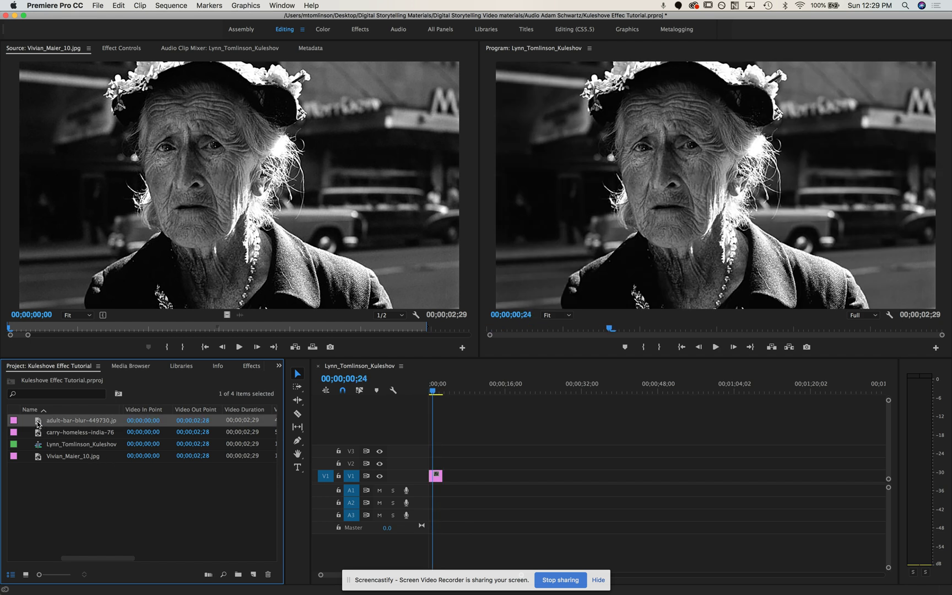
double_click(38, 423)
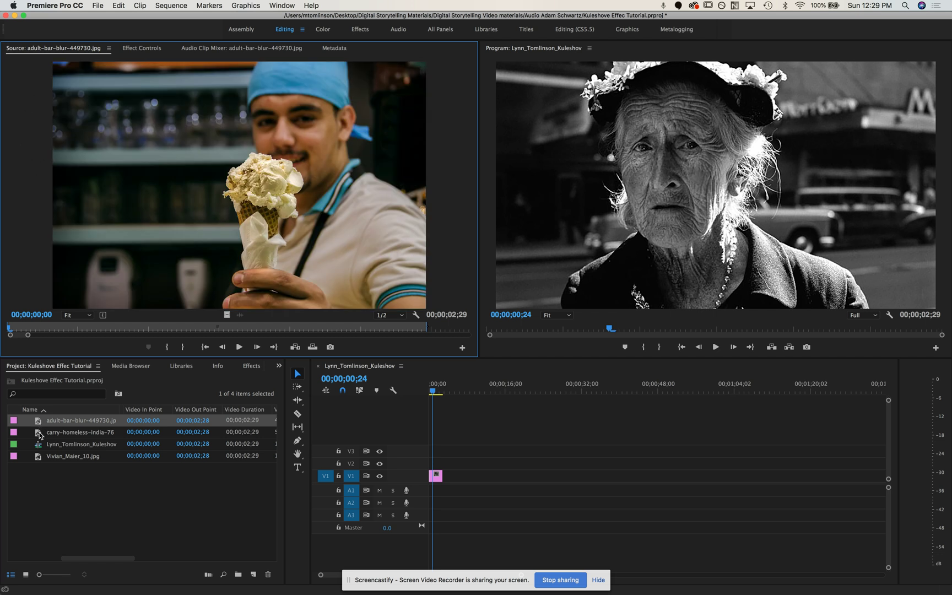
double_click(40, 435)
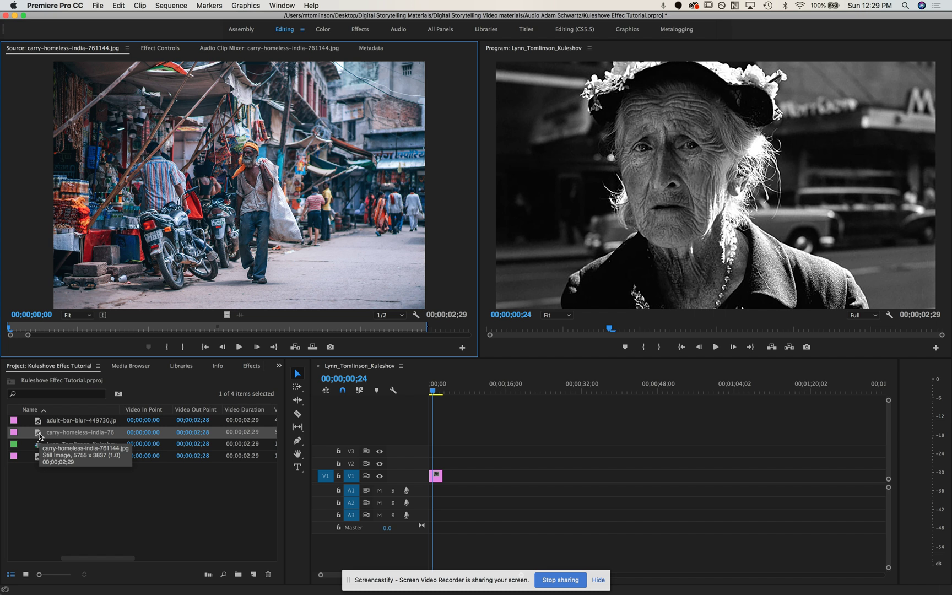
left_click_drag(40, 437, 446, 478)
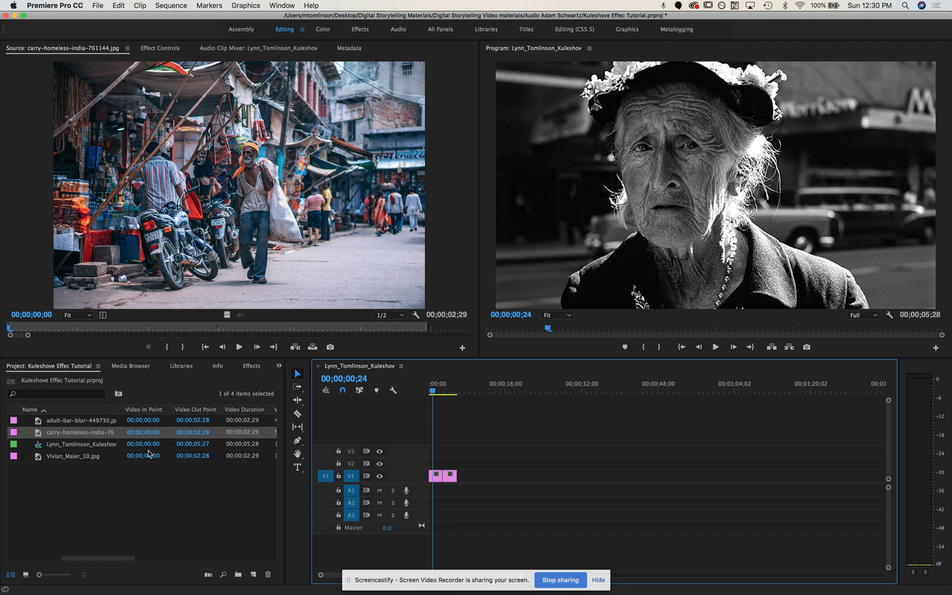
- Copy the first Vivian_Maier_10.jpg clip and paste it on V1 at the end of the street clip, at 00;00;05;28
left_click(438, 480)
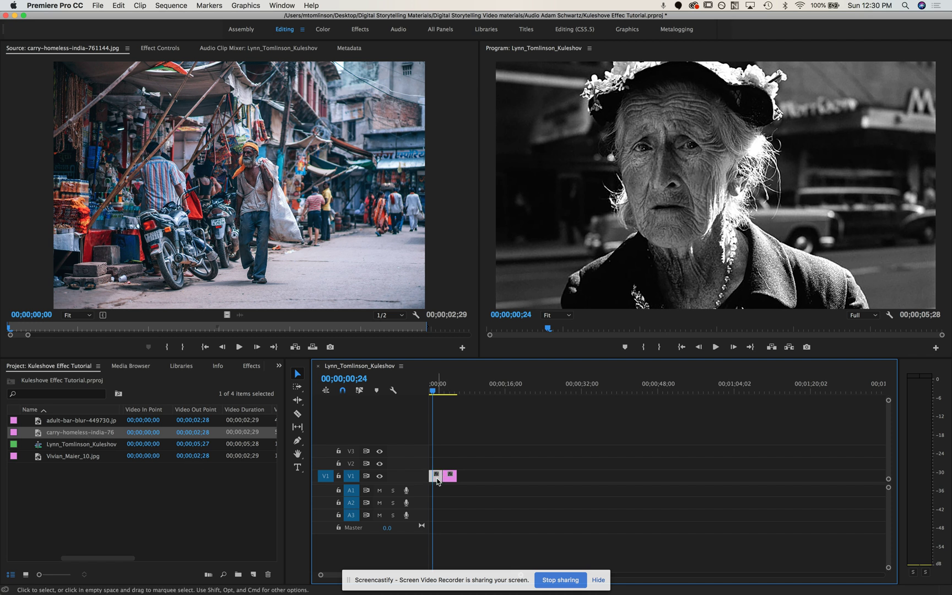
left_click_drag(439, 391, 457, 392)
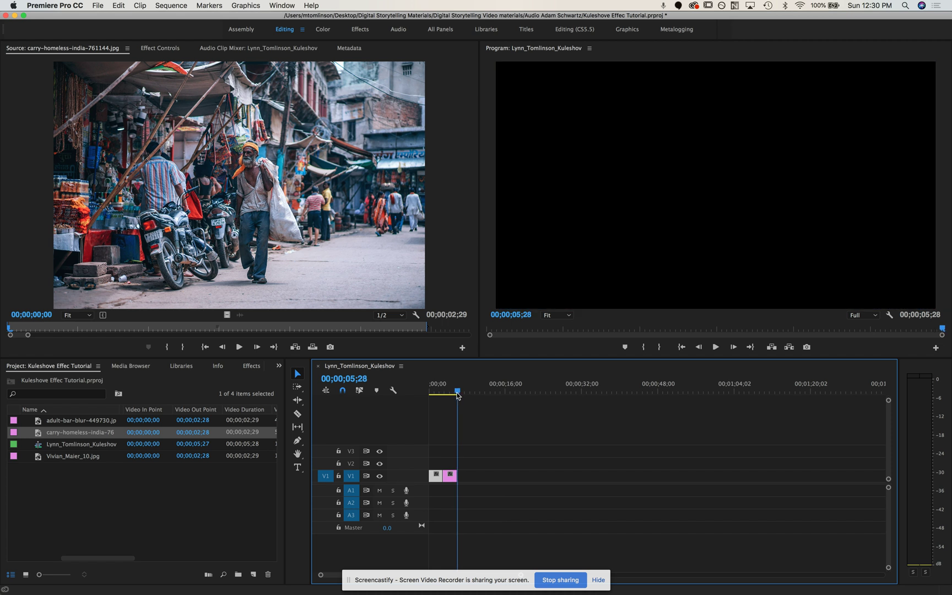
left_click(120, 5)
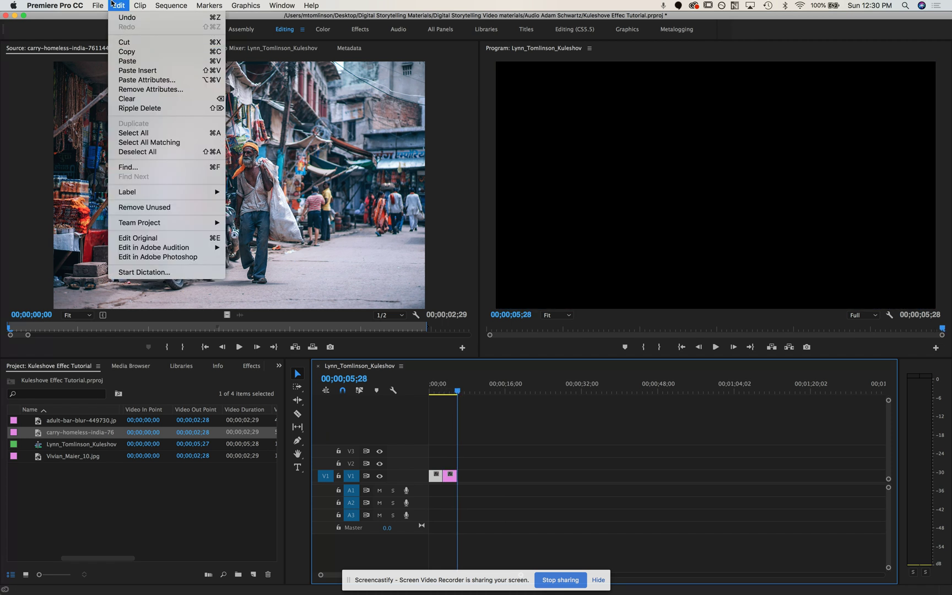
left_click(127, 61)
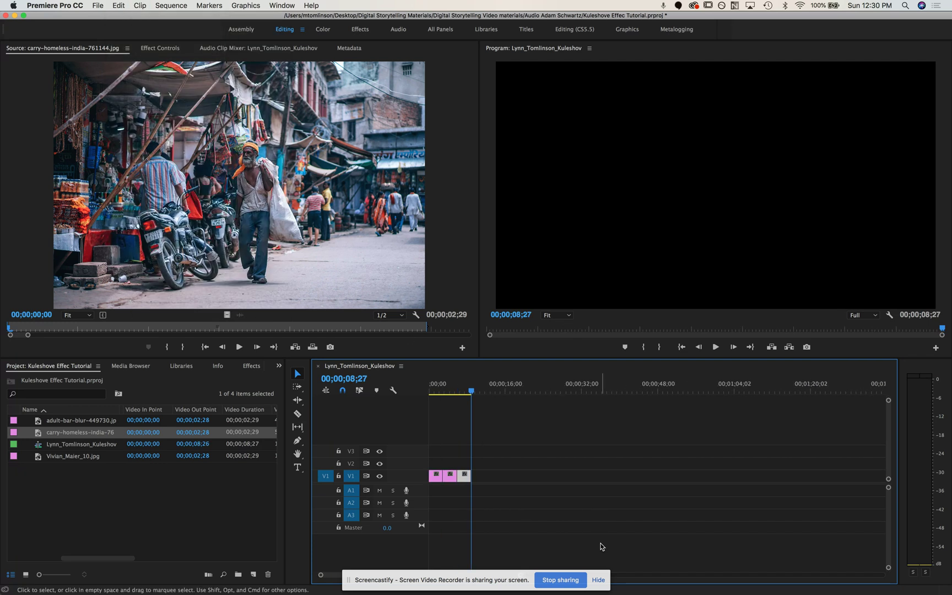
- Play the three-clip sequence from the beginning to review the portrait, street, portrait order
left_click_drag(320, 576, 399, 574)
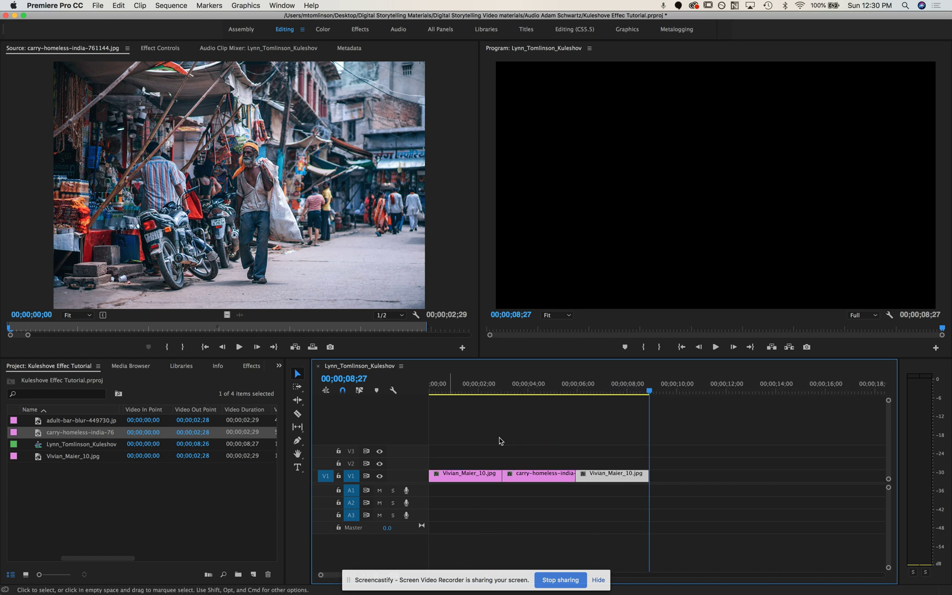
left_click_drag(648, 396, 379, 413)
key("space")
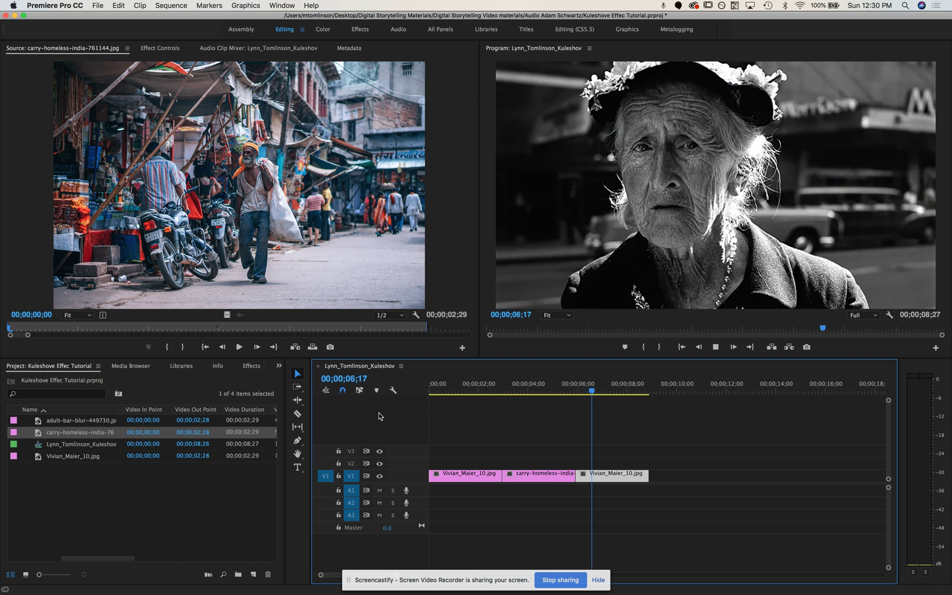
- Stop playback, move the playhead onto the street clip and apply Set to Frame Size to it
key("space")
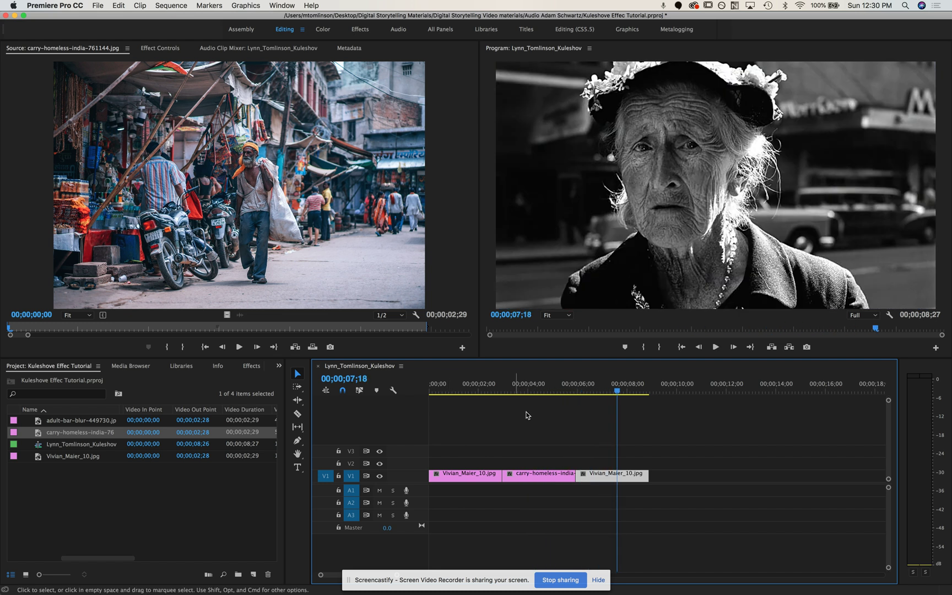
left_click_drag(604, 390, 538, 387)
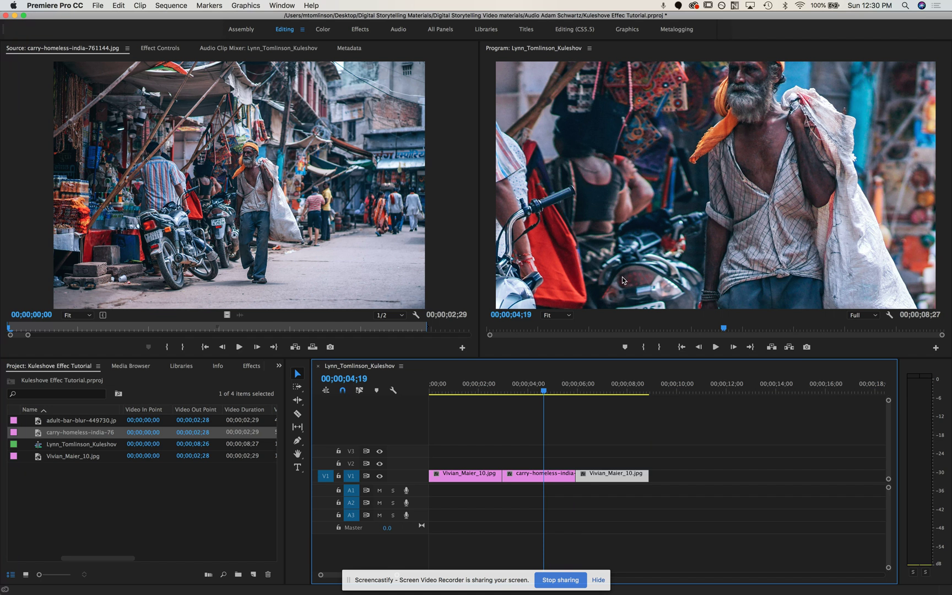
left_click(528, 478)
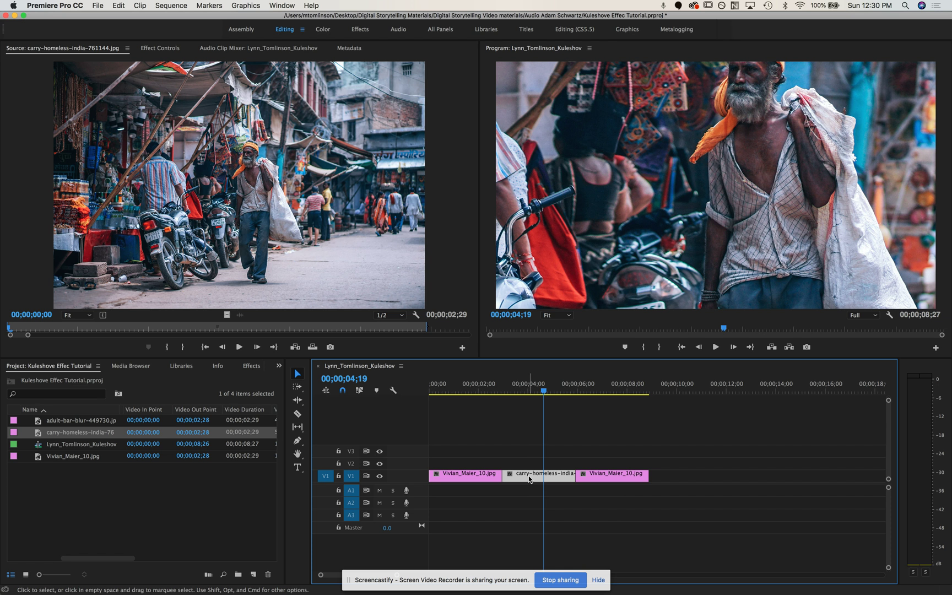
right_click(528, 474)
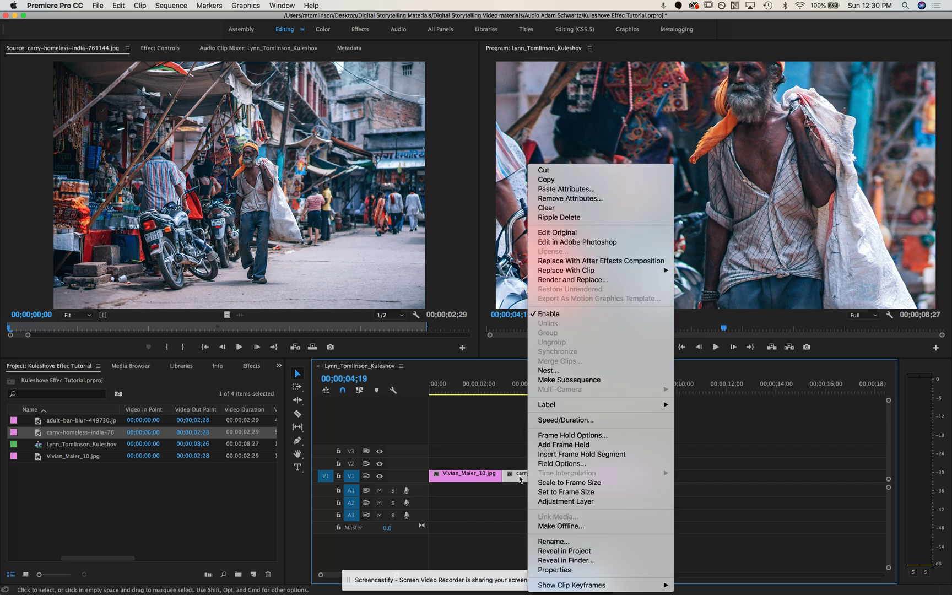
left_click(573, 491)
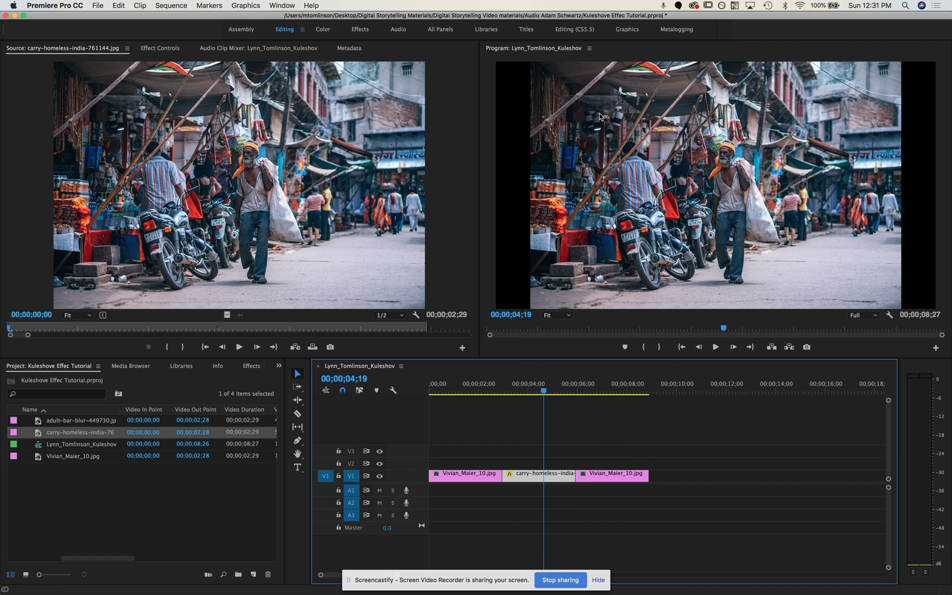
- Set the Program monitor zoom to 25% and enlarge the street photo directly in the frame to a scale of about 34
left_click(563, 314)
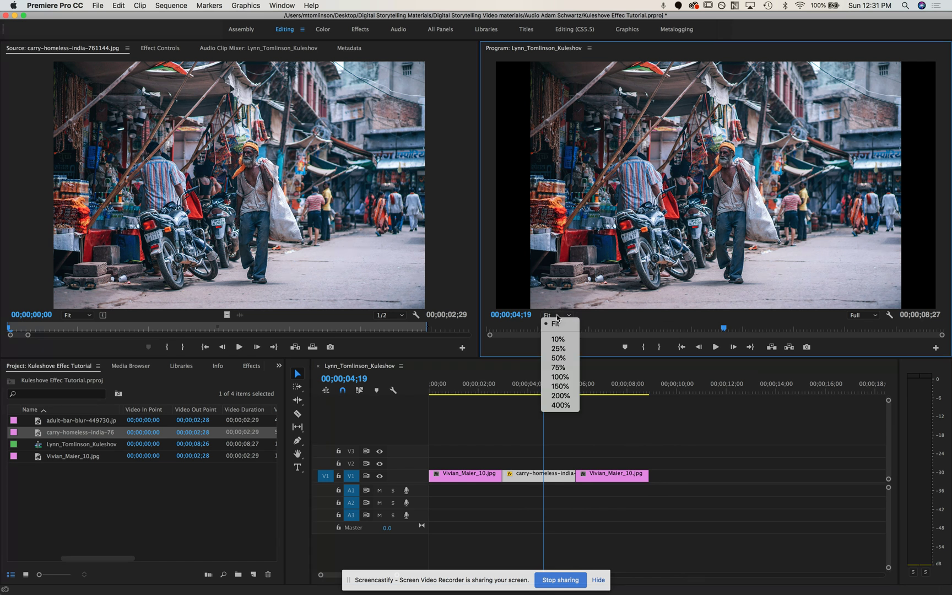
left_click(560, 350)
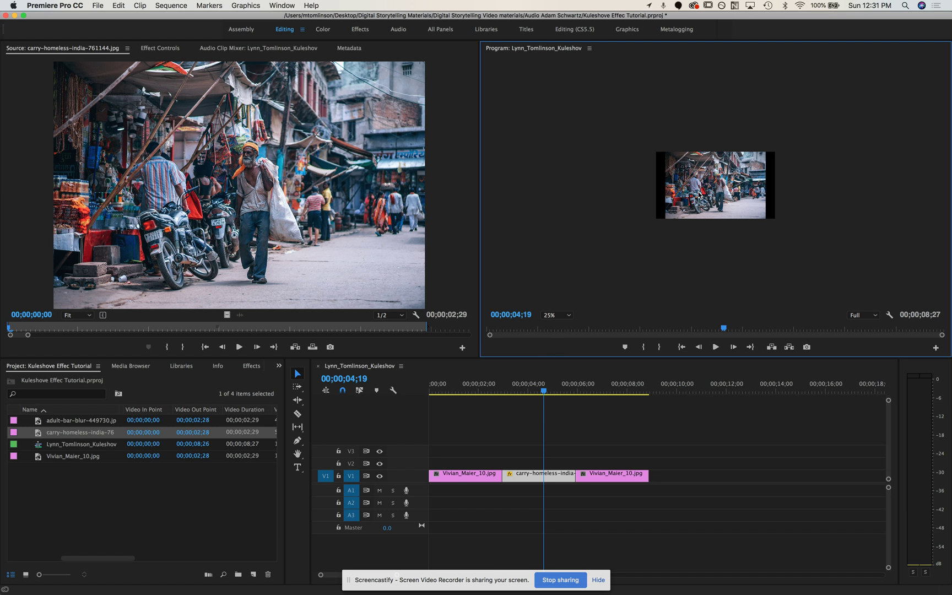
left_click(699, 195)
left_click(698, 194)
left_click_drag(664, 221, 658, 226)
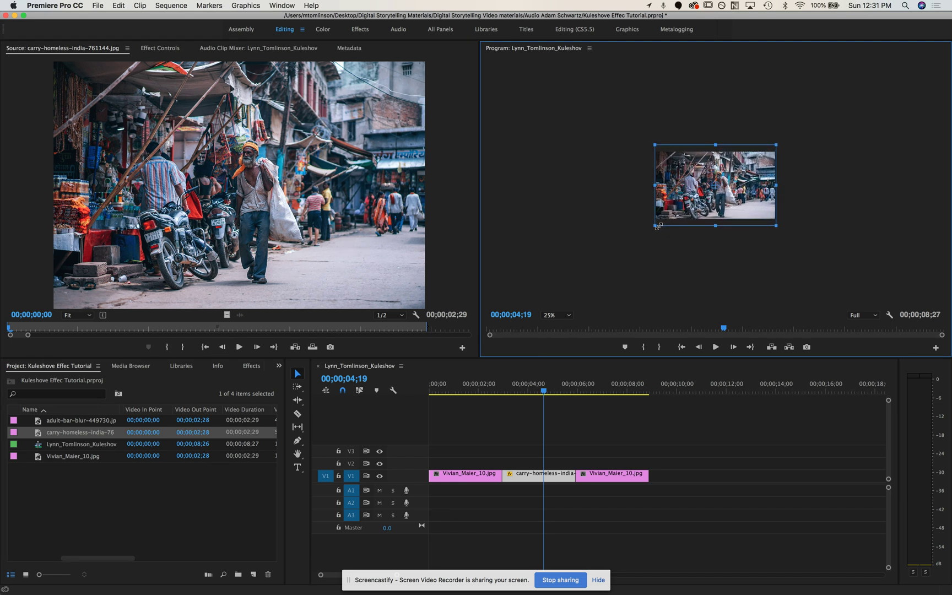
- Reduce the street photo's Scale to 28 in Effect Controls
left_click(160, 49)
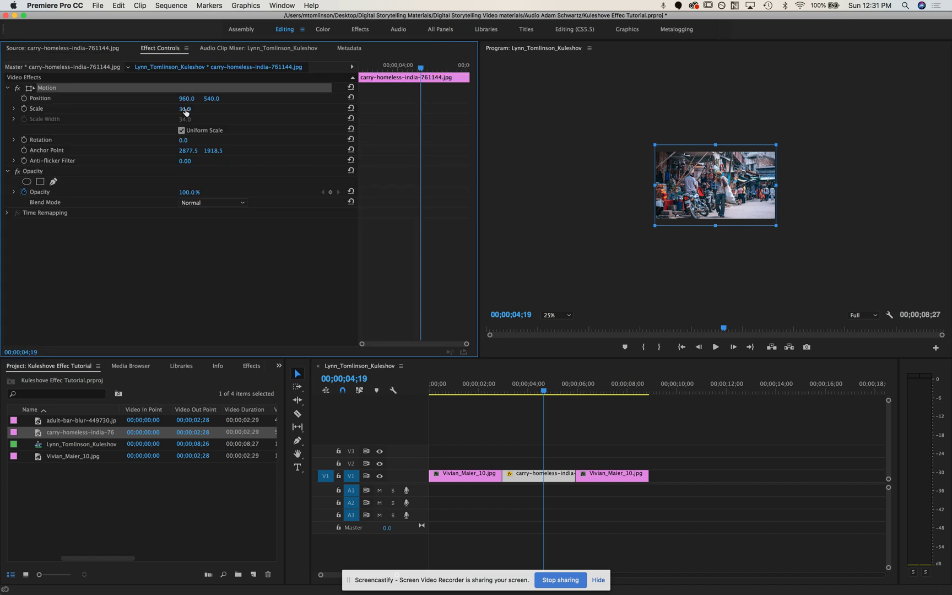
left_click_drag(185, 110, 191, 109)
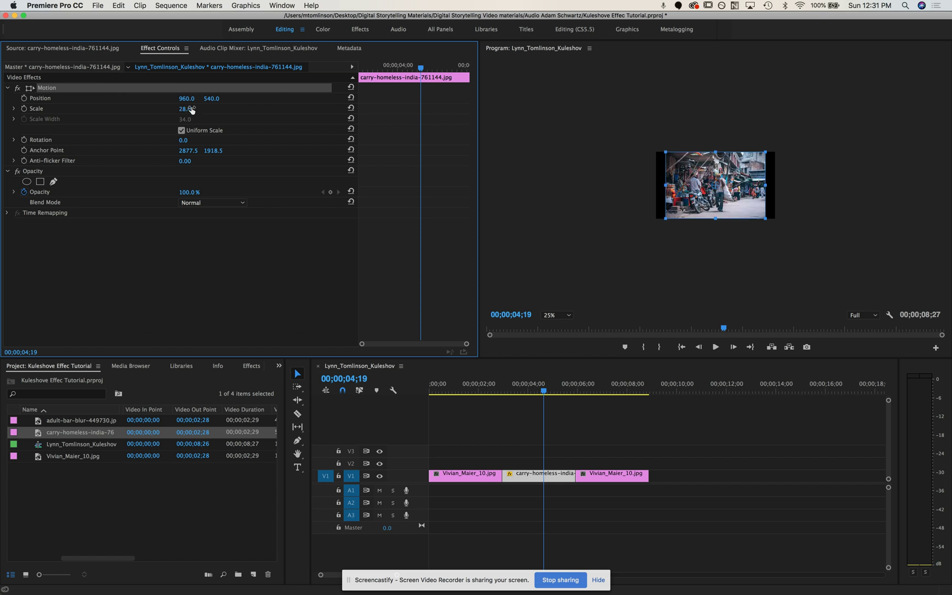
left_click(183, 110)
key("Return")
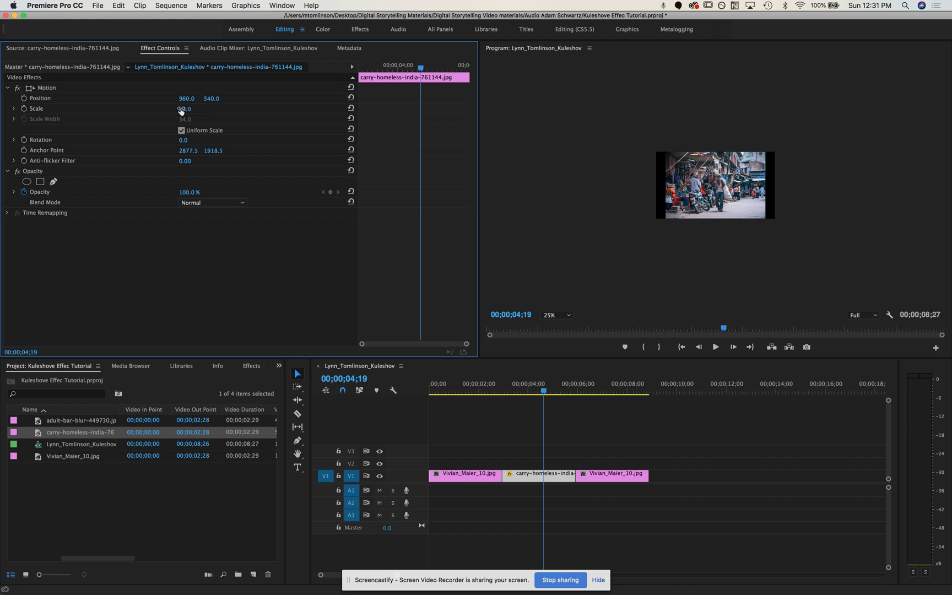
left_click(181, 110)
left_click(237, 112)
left_click(188, 109)
- Move the street photo to 952, 540, enlarge it to a scale of about 35.1 to fill the frame, and restore the monitor zoom to Fit
left_click(729, 160)
left_click(676, 216)
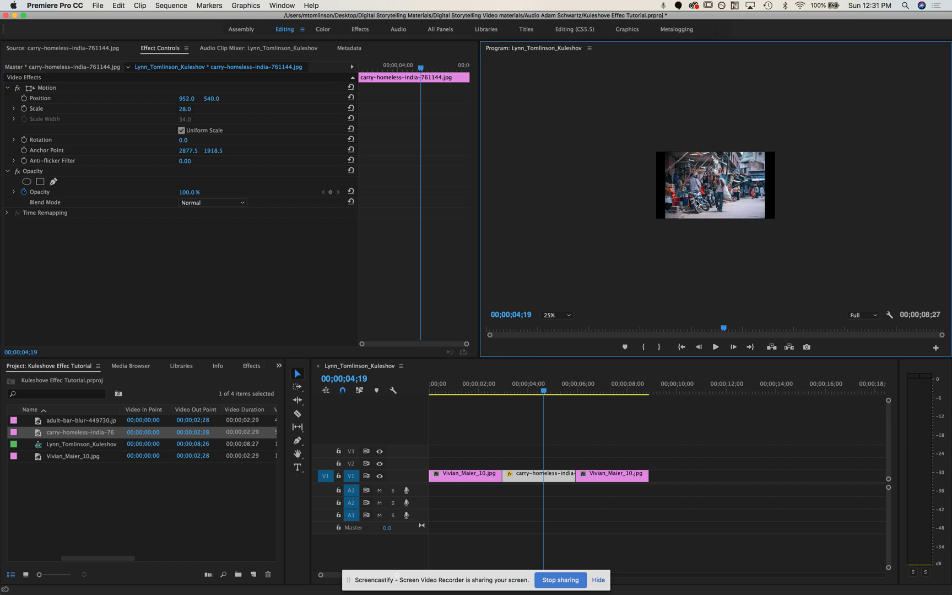
left_click(675, 211)
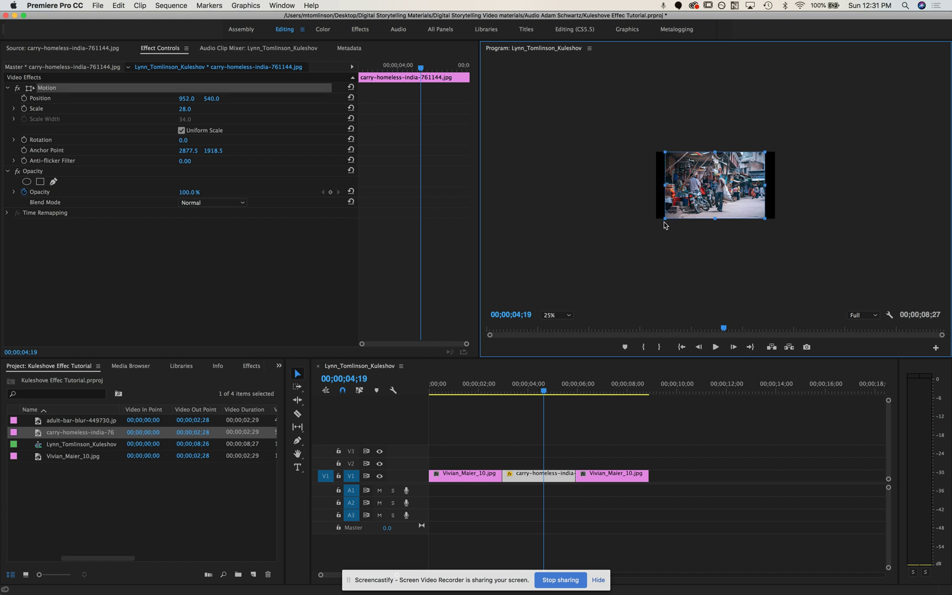
left_click_drag(663, 223, 654, 228)
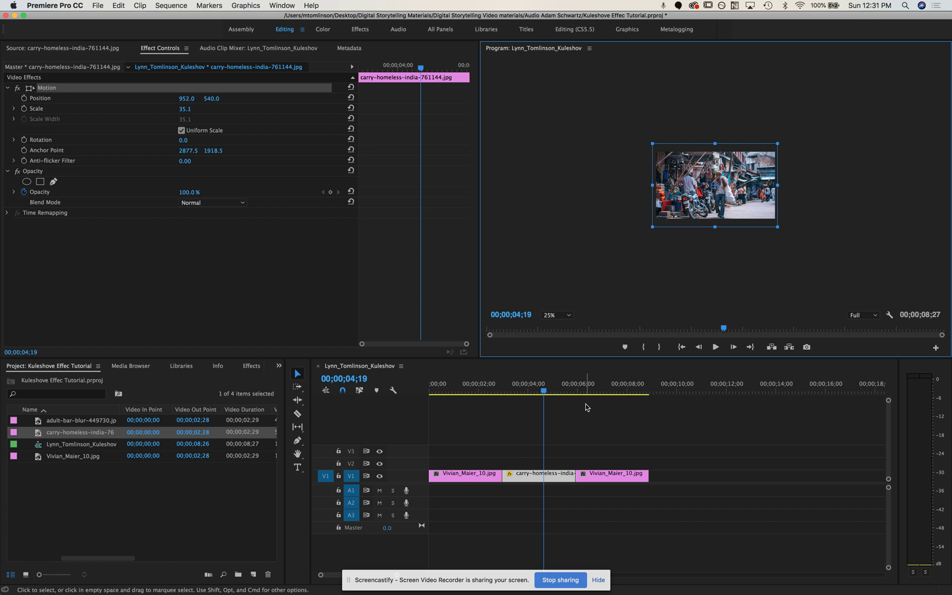
left_click(558, 319)
left_click(557, 323)
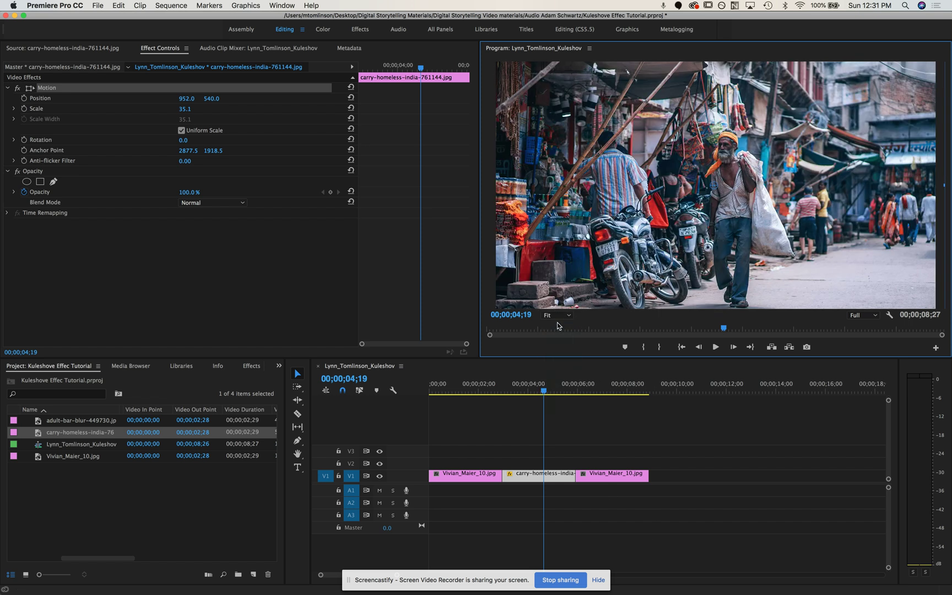
- Play the sequence from the beginning to check how the resized street photo works between the two portraits
left_click(473, 390)
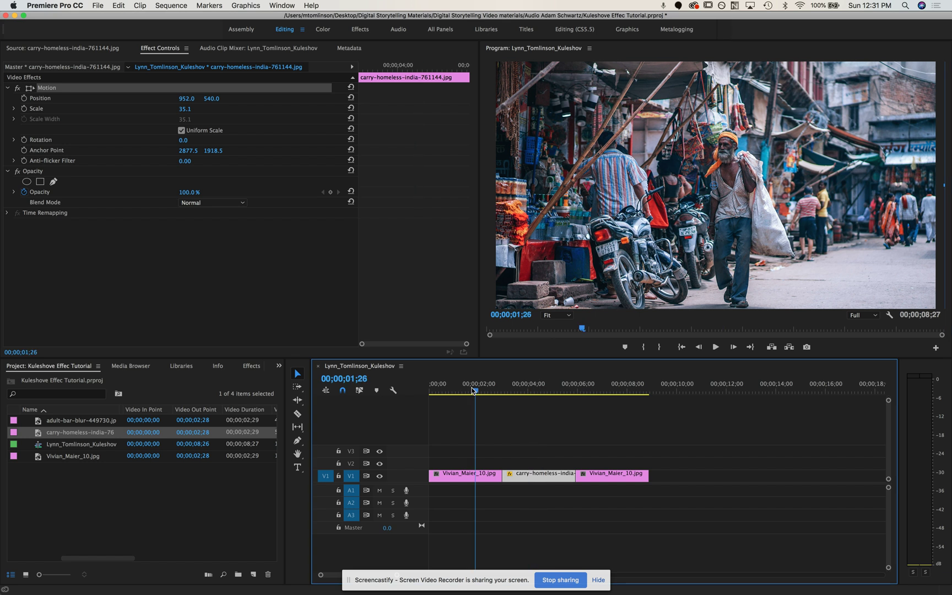
left_click_drag(473, 390, 347, 389)
key("space")
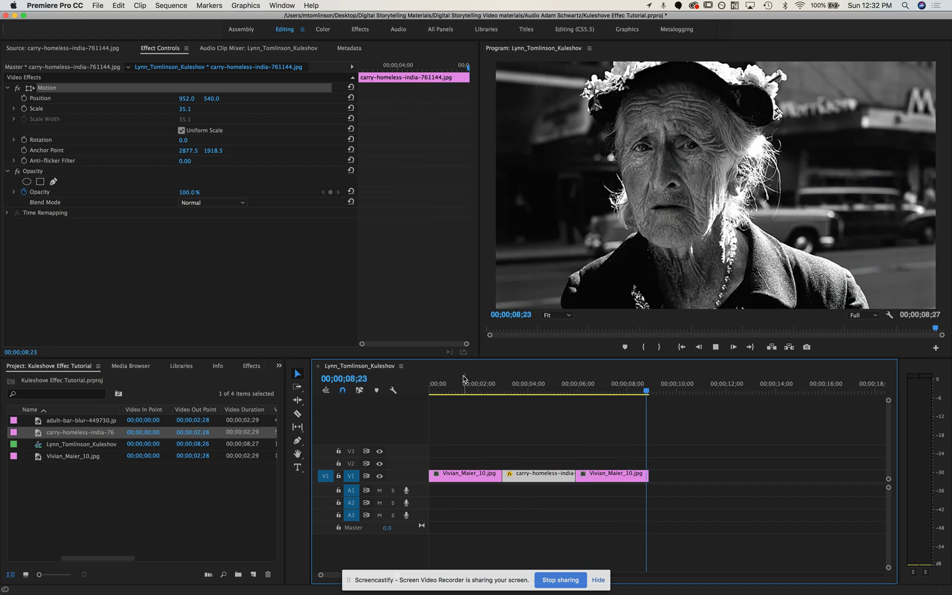
- Place Vivian_Maier_10.jpg on V1 at 00;00;12;00 and adult-bar-blur-449730.jpg directly after it
left_click_drag(647, 393, 726, 391)
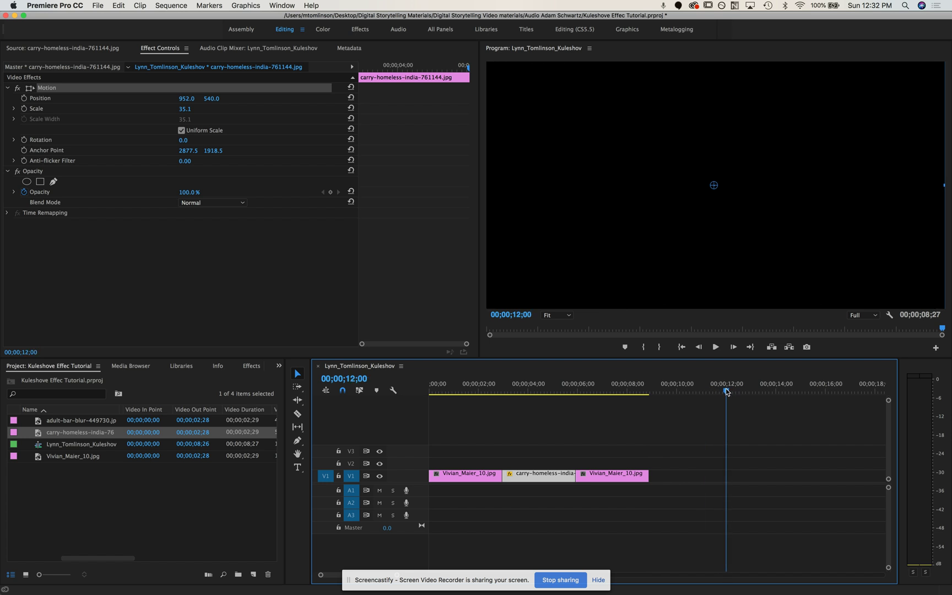
left_click_drag(40, 464, 728, 480)
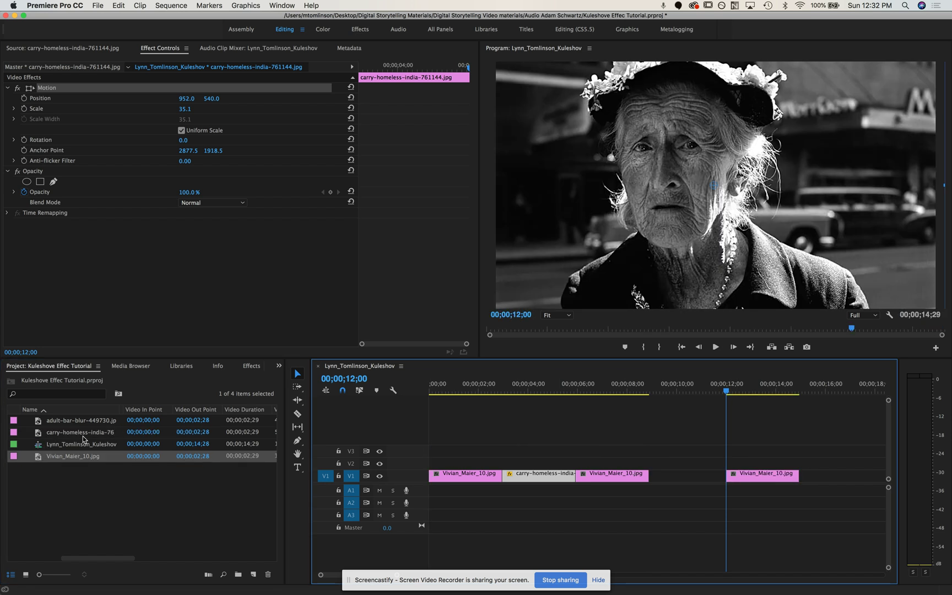
left_click_drag(38, 423, 801, 480)
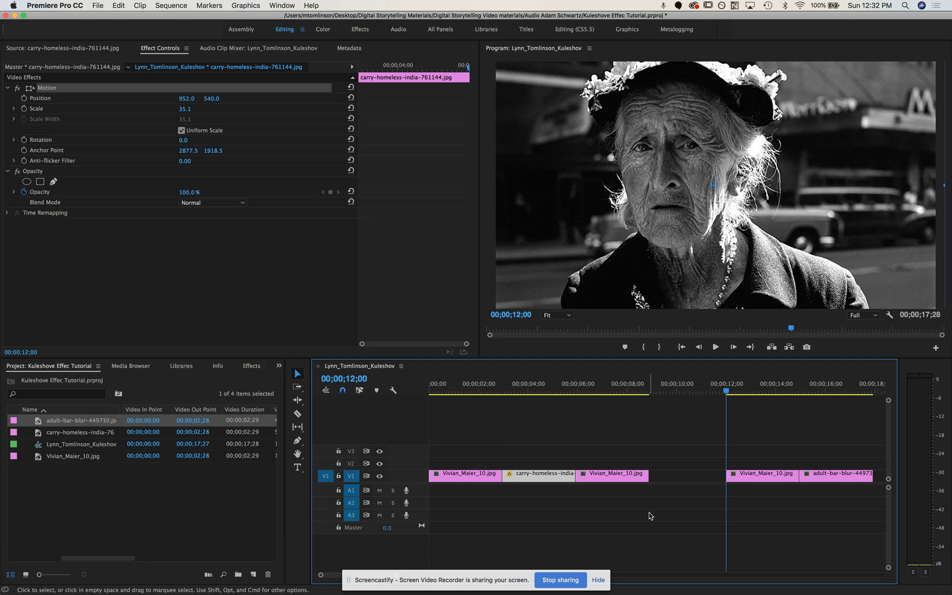
- Place Vivian_Maier_10.jpg on V1 directly after the ice cream clip and play back the new group of three clips
scroll(616, 512, "right", 1)
scroll(622, 516, "right", 4)
scroll(596, 516, "right", 12)
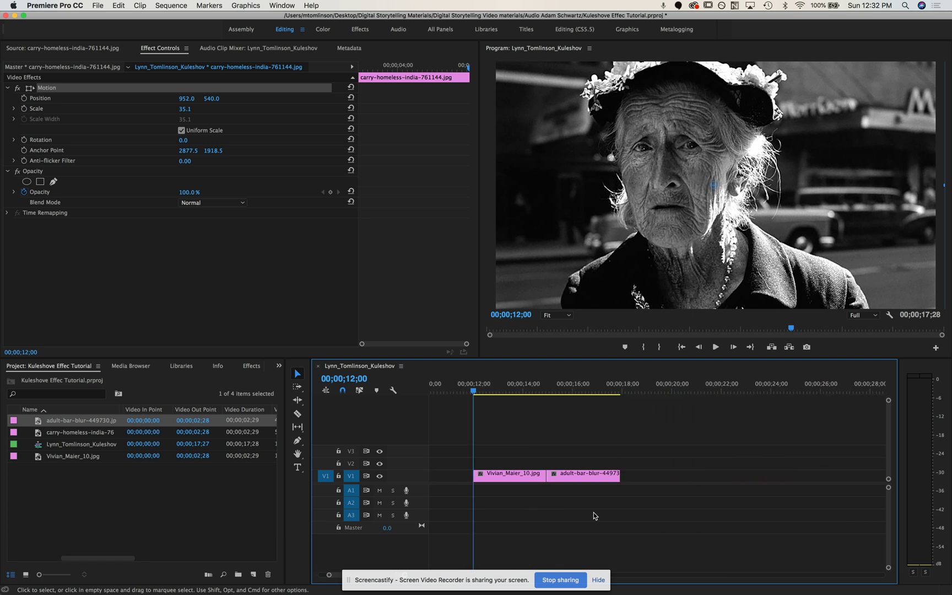
left_click_drag(36, 457, 627, 479)
key("space")
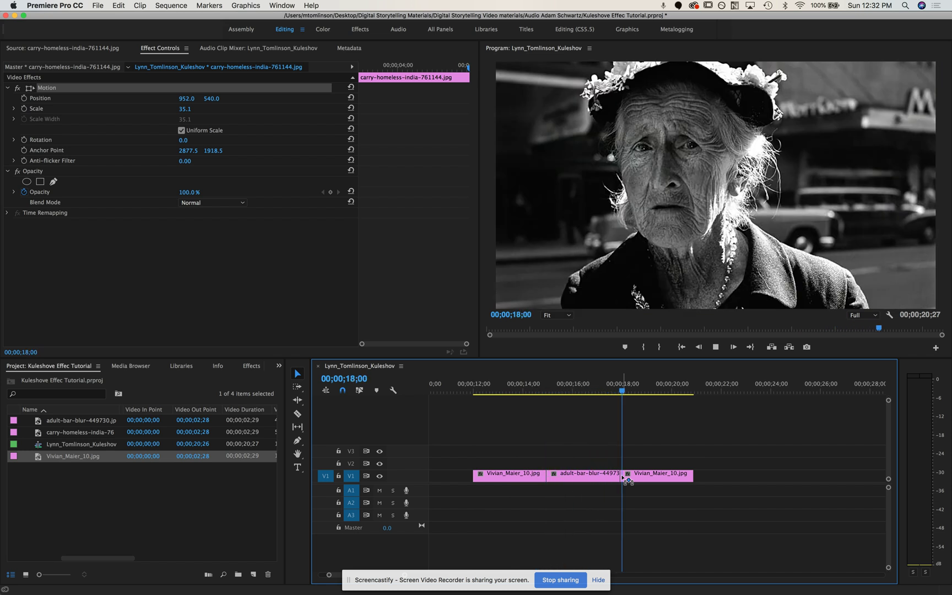
key("space")
- Apply Set to Frame Size to the ice cream clip on V1
left_click(592, 477)
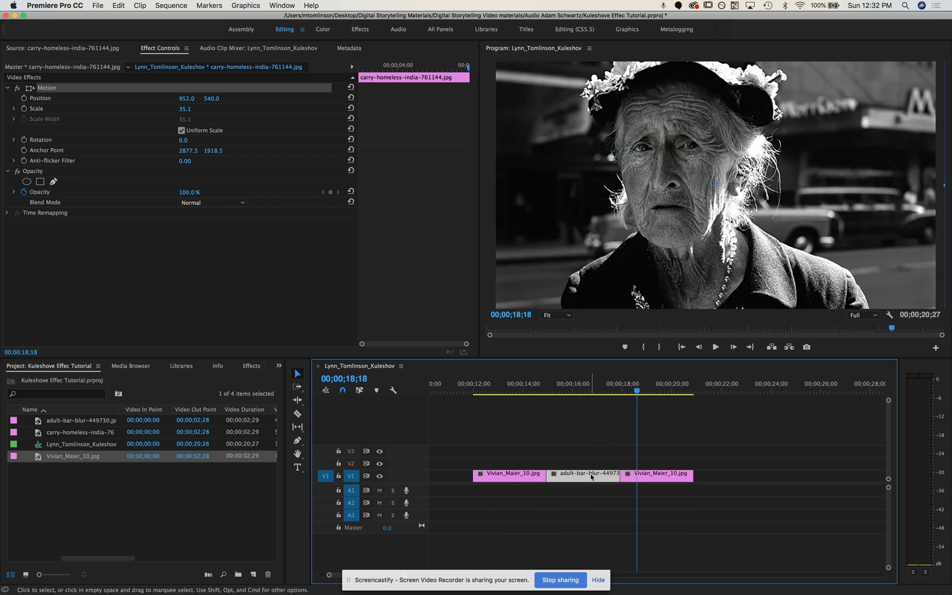
right_click(591, 476)
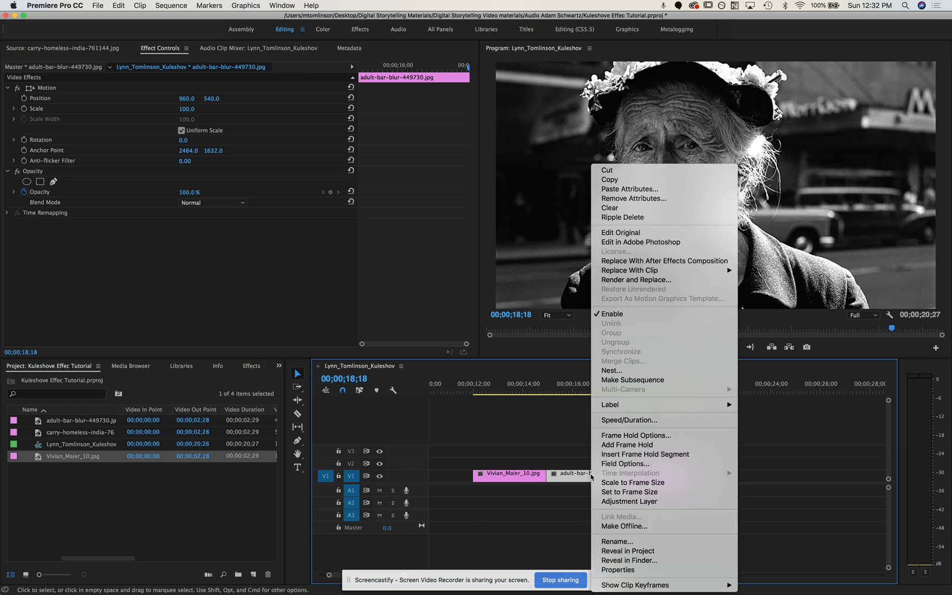
left_click(613, 492)
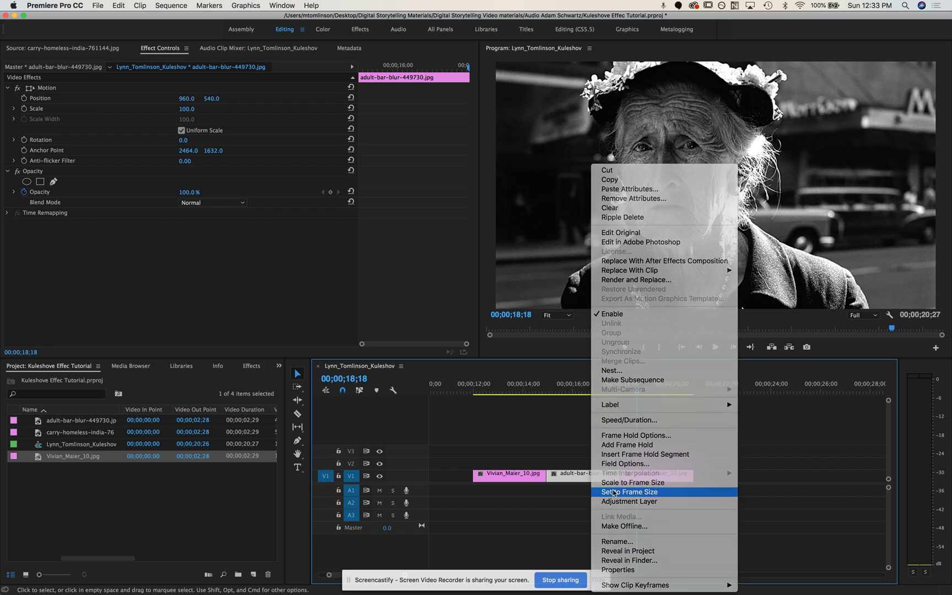
- Play from the second group's first portrait to the ice cream photo, and enlarge that photo to a scale of about 39.2 to fill the frame
left_click_drag(637, 389, 474, 408)
key("space")
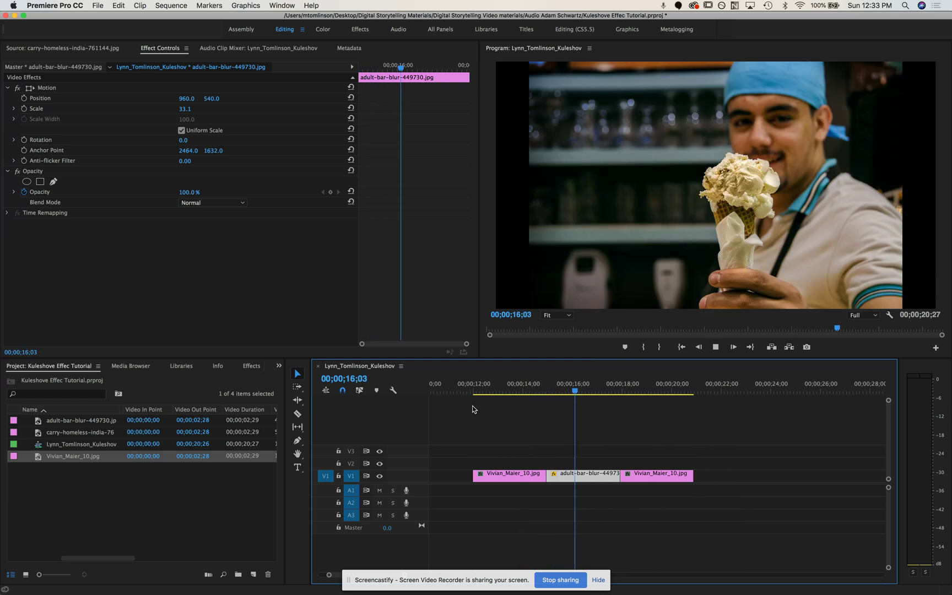
key("space")
double_click(627, 248)
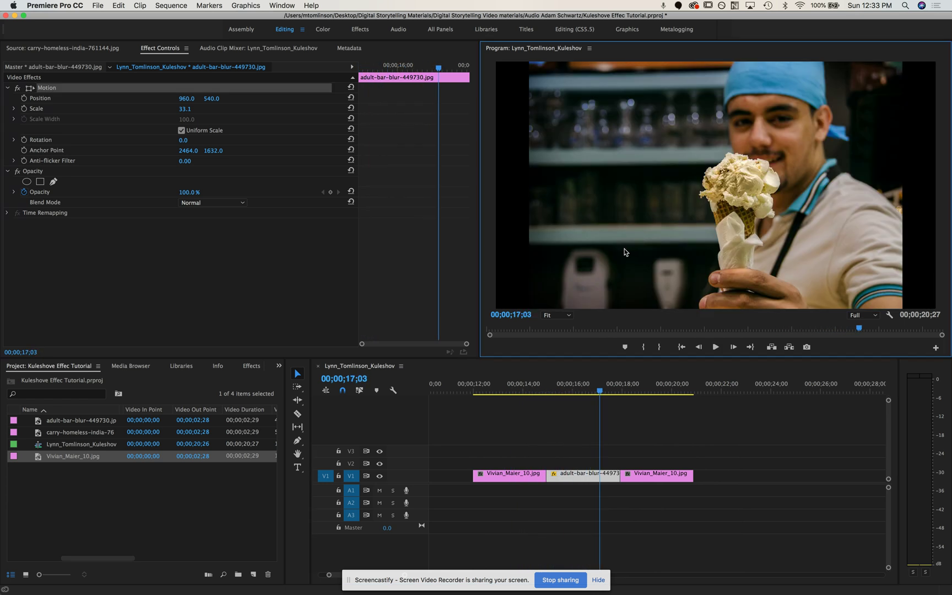
left_click_drag(530, 184, 495, 186)
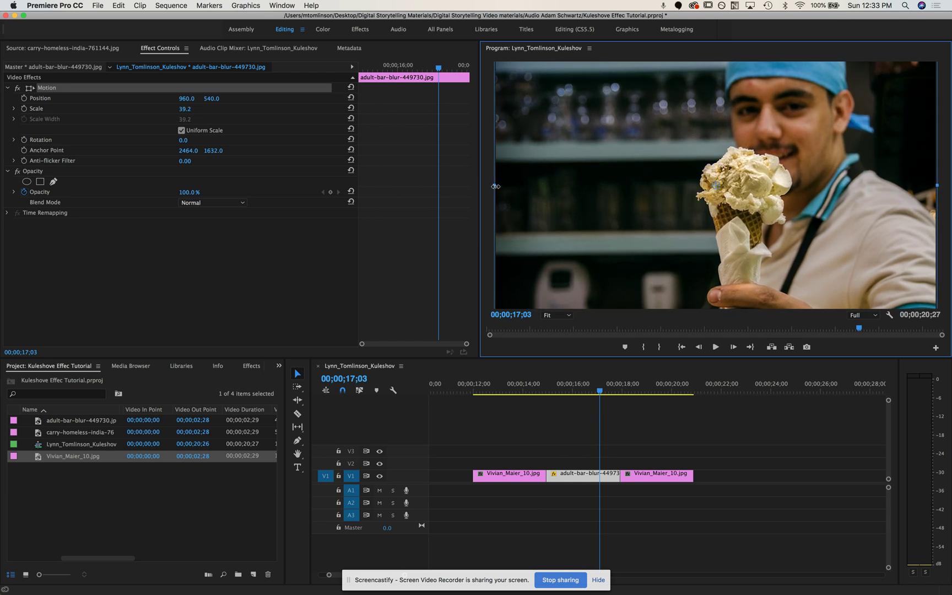
- Play back the portrait, ice cream, portrait group from near its start to review it
left_click_drag(600, 392, 485, 413)
key("space")
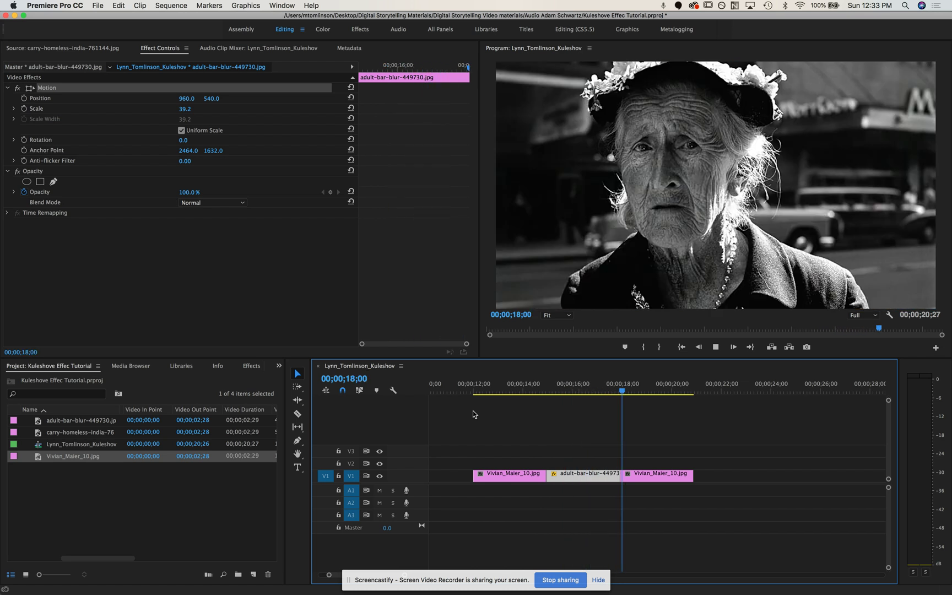
key("space")
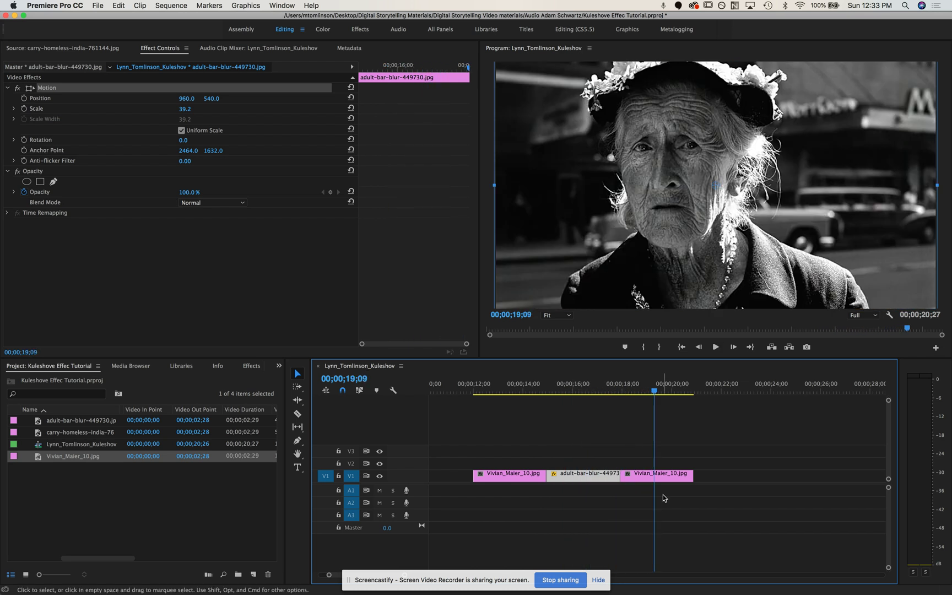
- With the Program monitor zoomed to 25%, enlarge the last portrait to a scale of about 120.7 and reposition it at about 1120, 572
left_click(659, 477)
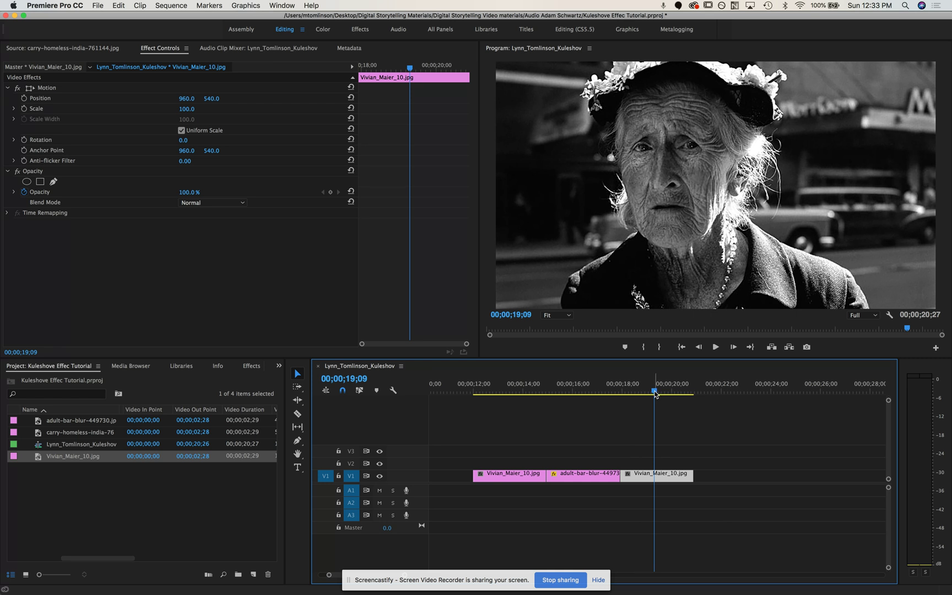
left_click(673, 261)
left_click(559, 317)
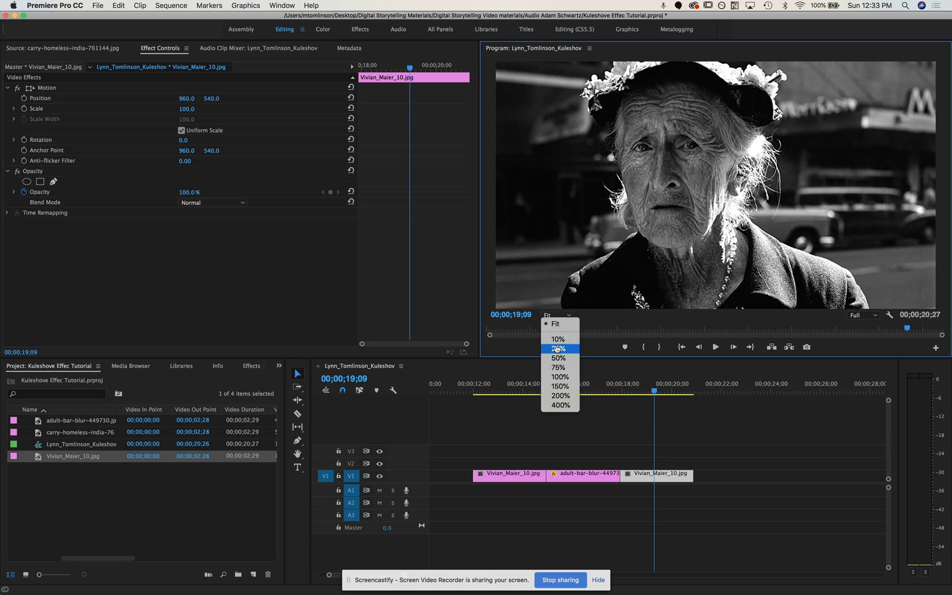
left_click(558, 349)
left_click(689, 213)
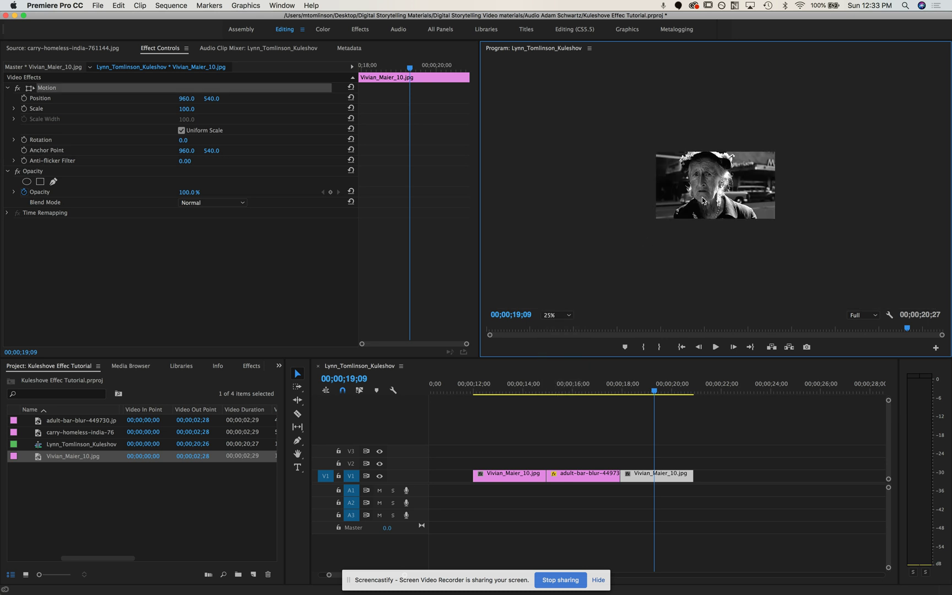
left_click_drag(655, 219, 694, 216)
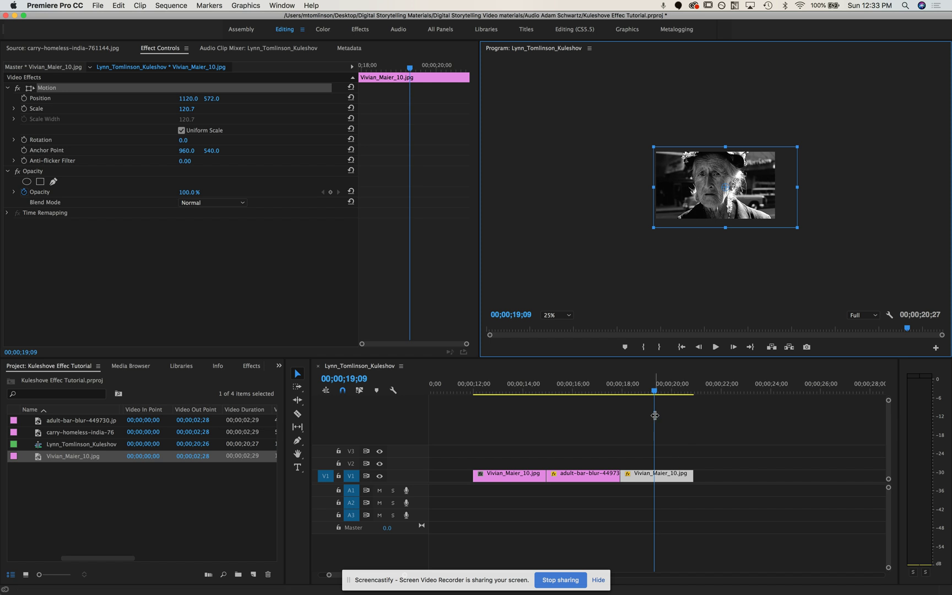
- Play the portrait, ice cream, portrait group from near 00;00;12;08 with the Program monitor zoom set to Fit
left_click_drag(655, 395, 480, 392)
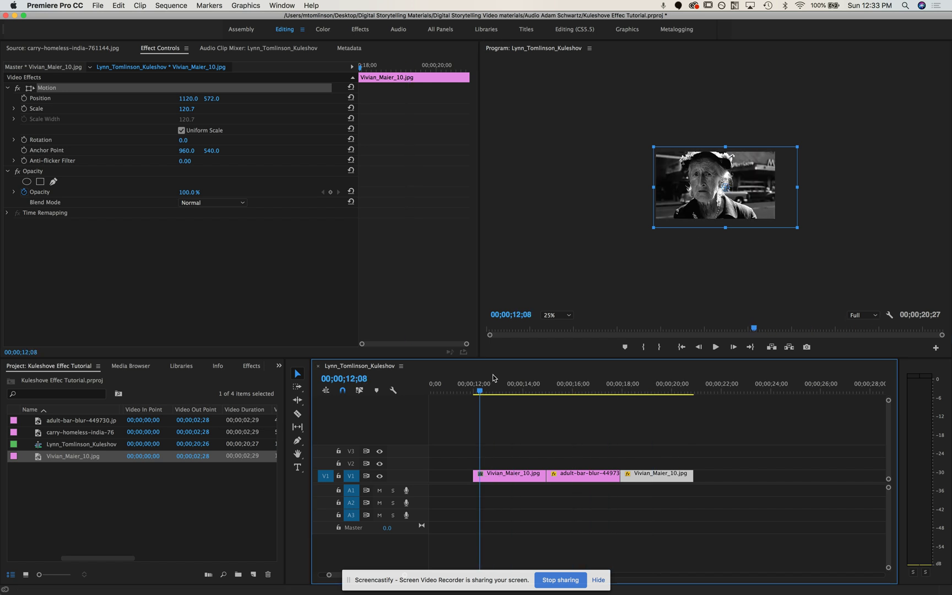
left_click(552, 315)
left_click(555, 323)
key("space")
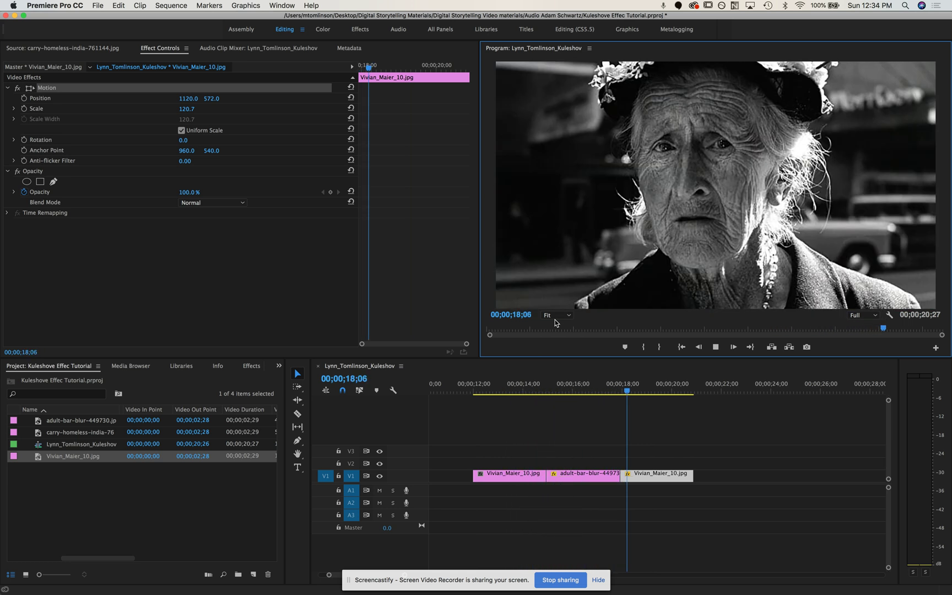
key("space")
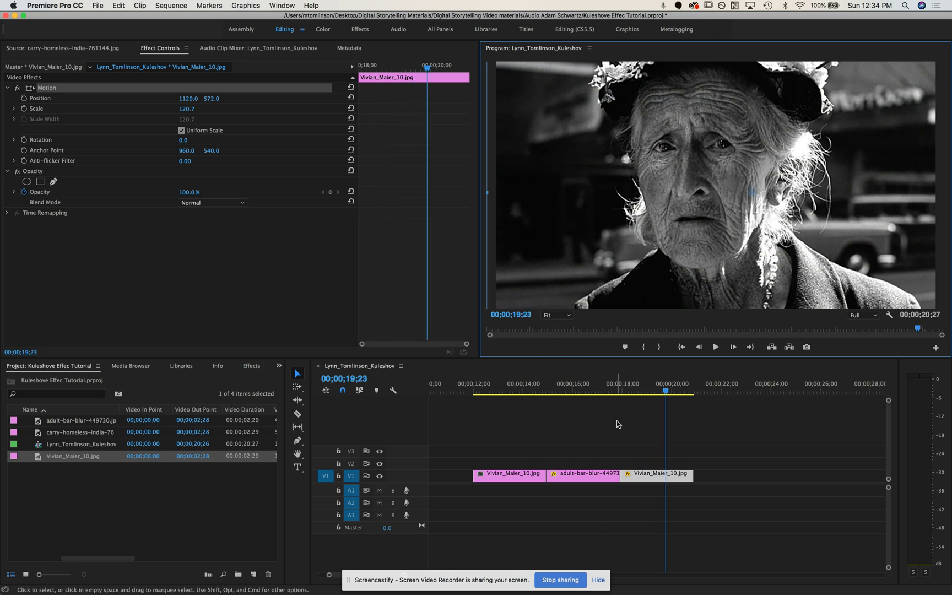
- Copy the scaled ice cream clip and paste it on V1 at 00;00;20;25, at the end of the last portrait
left_click(593, 477)
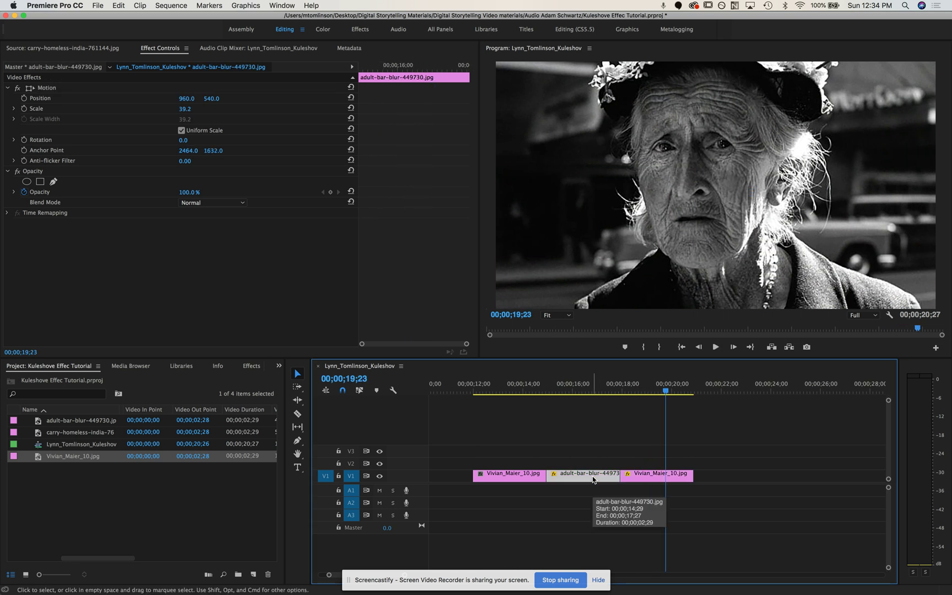
left_click_drag(665, 389, 688, 391)
left_click(120, 5)
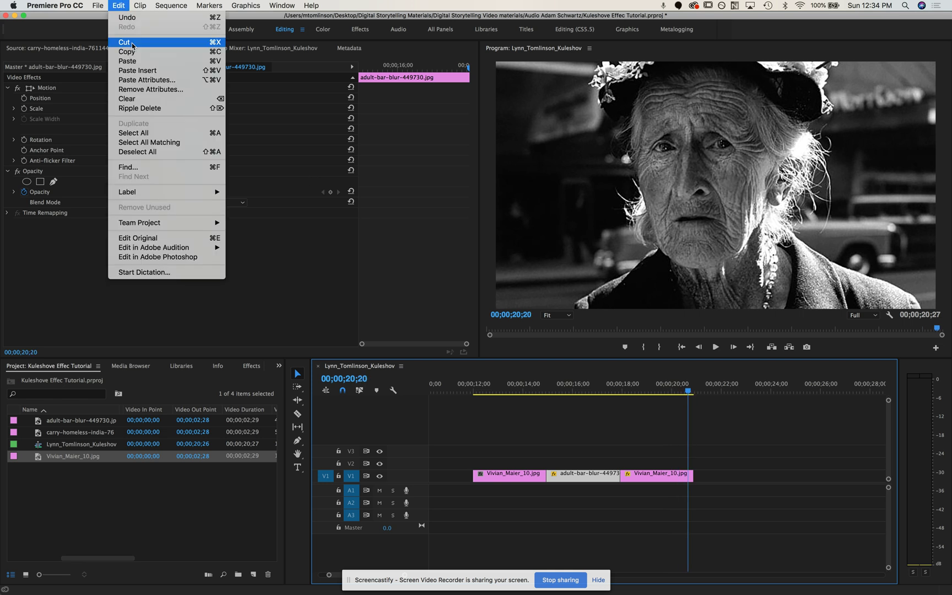
left_click(204, 59)
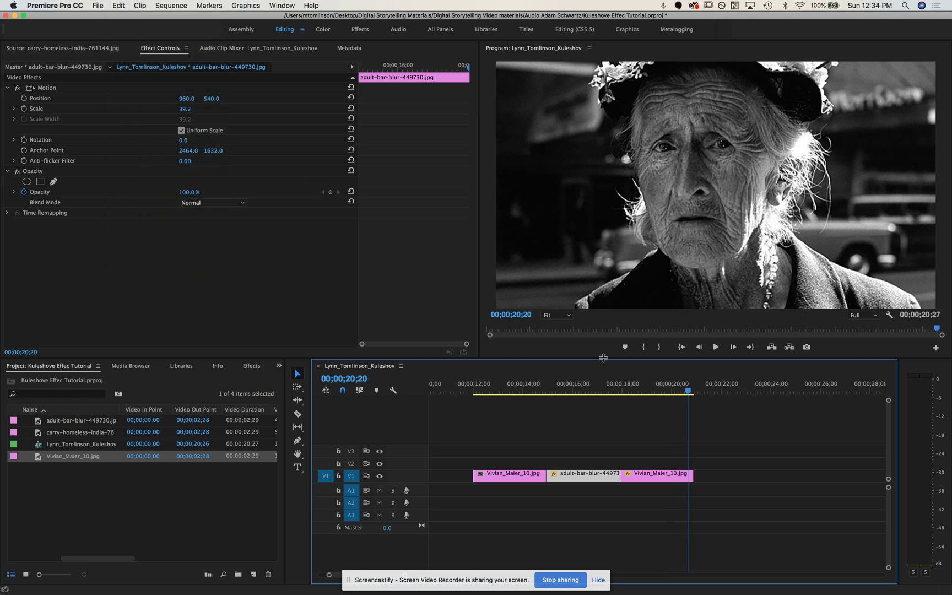
left_click_drag(686, 391, 667, 390)
left_click(342, 391)
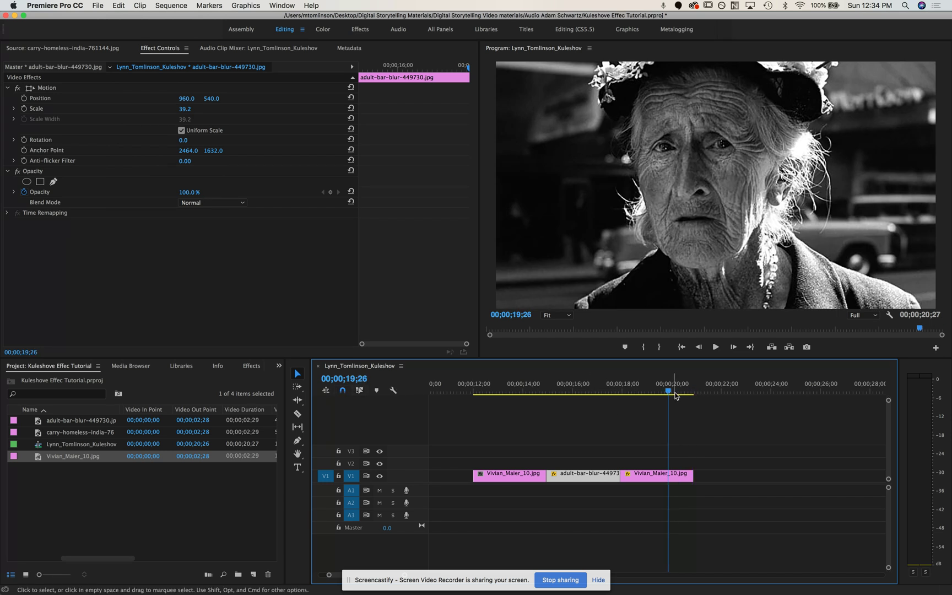
left_click_drag(669, 390, 694, 395)
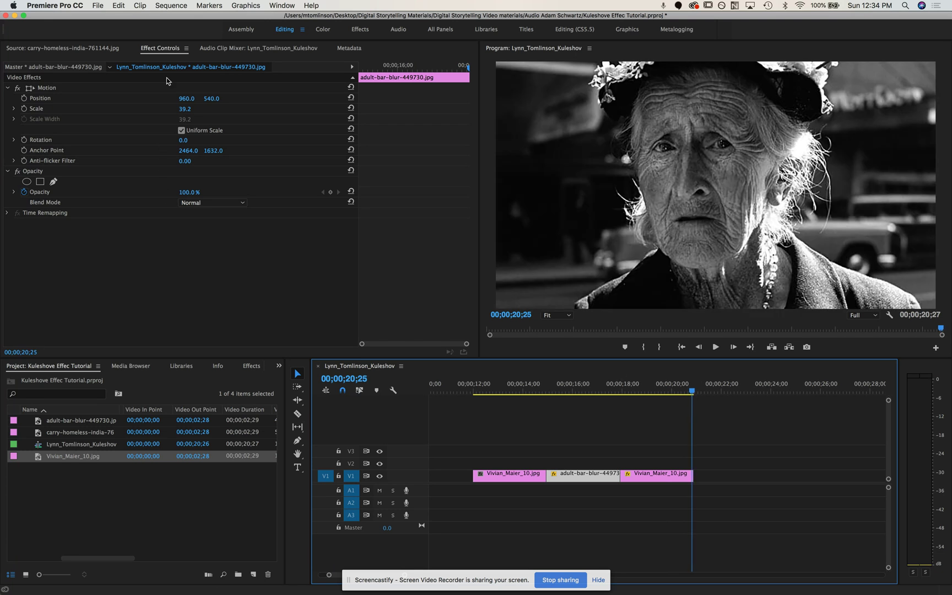
left_click(106, 4)
left_click(130, 58)
- Enlarge the pasted ice cream photo to a scale of about 45.8 and reposition it at about 882, 475
left_click_drag(764, 389, 719, 396)
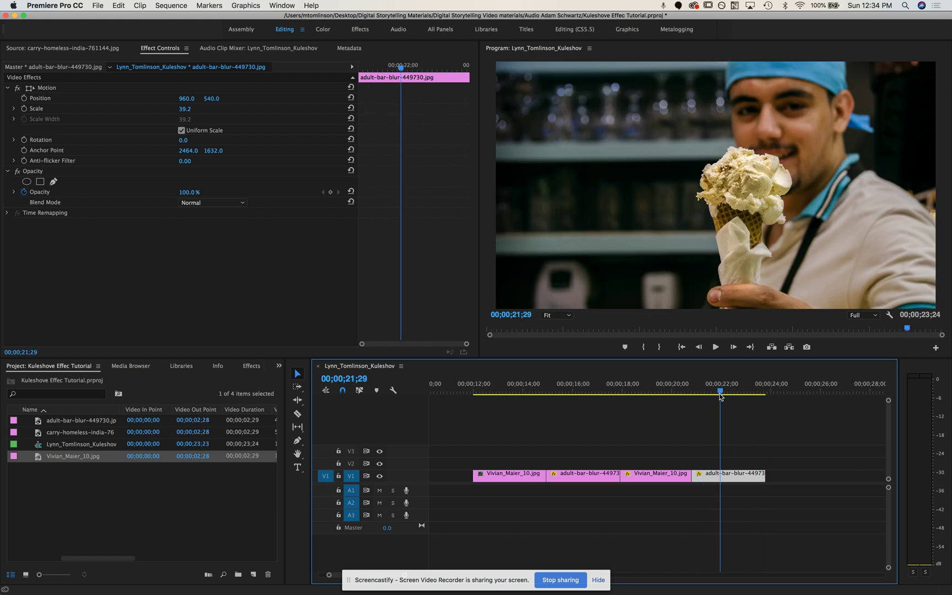
left_click(728, 211)
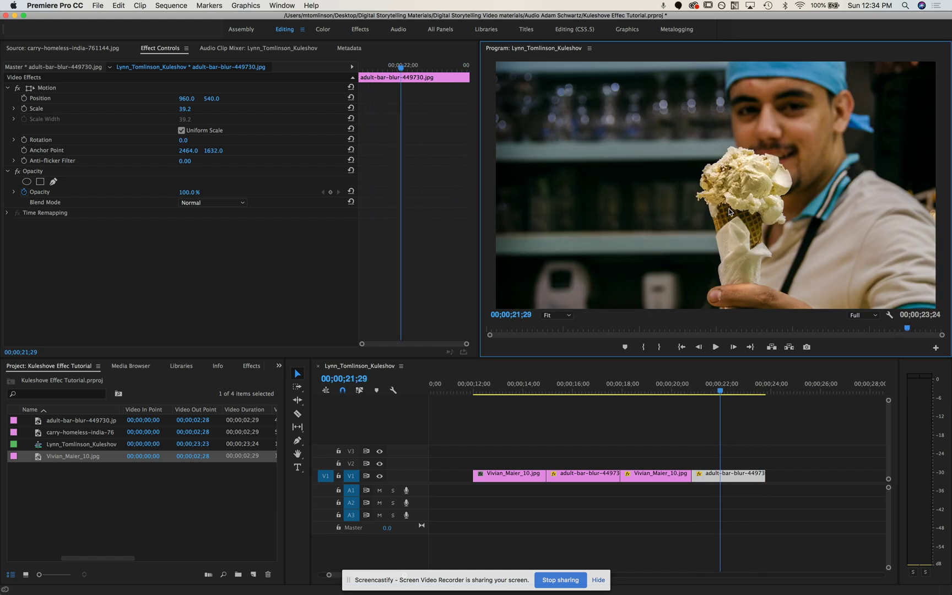
left_click_drag(496, 185, 458, 194)
left_click_drag(729, 219, 712, 203)
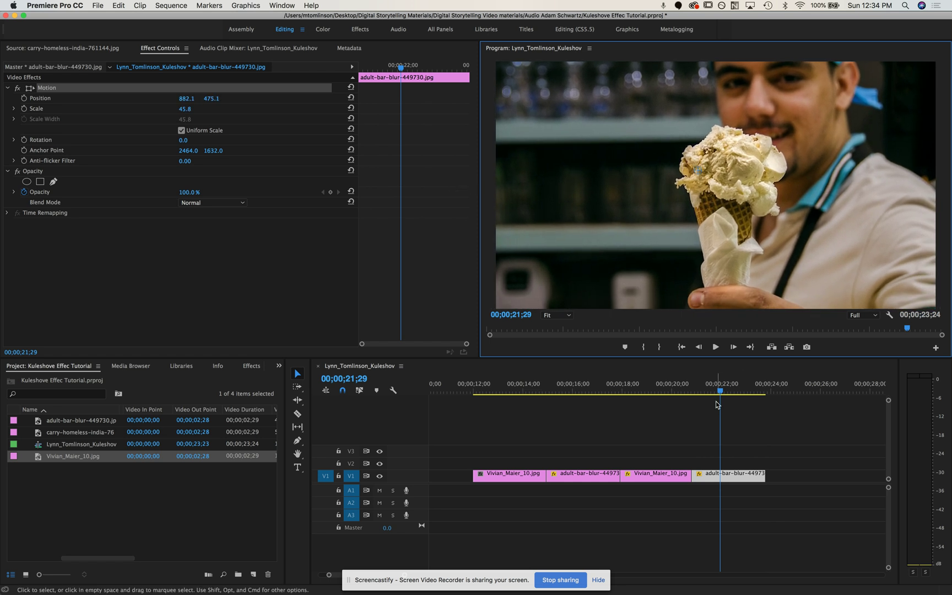
- Paste a copy of the enlarged portrait clip on V1 directly after the second ice cream clip
left_click(676, 476)
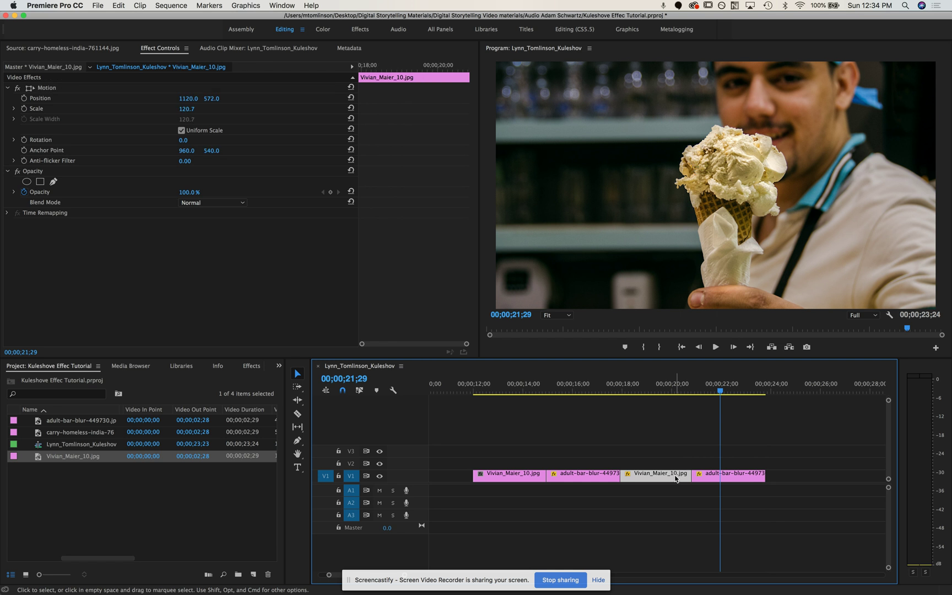
left_click_drag(721, 392, 765, 397)
key("super+v")
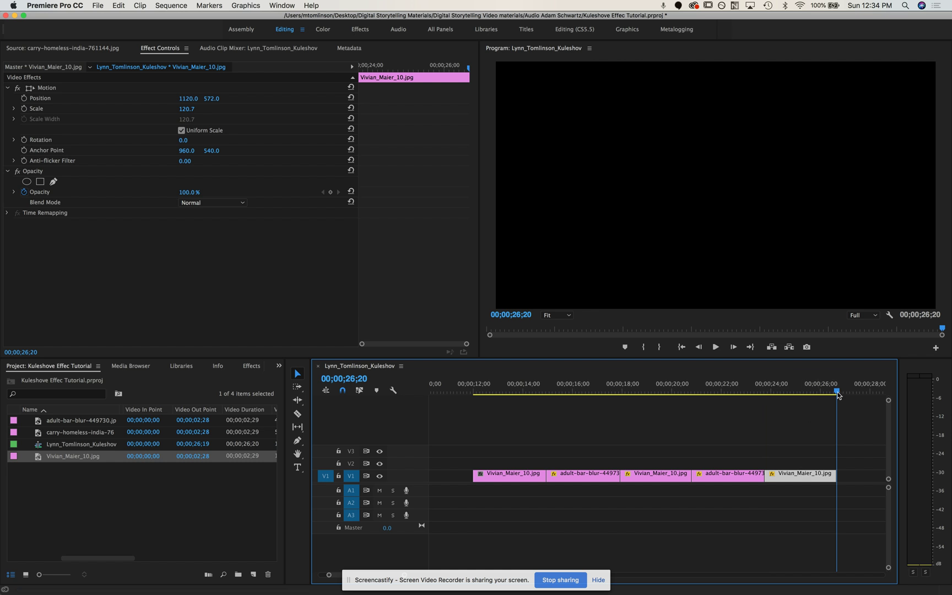
- With the Program monitor zoomed to 50%, enlarge the final portrait to a scale of about 143.2 and reposition it at about 1180, 620
left_click_drag(837, 391, 807, 392)
left_click(742, 255)
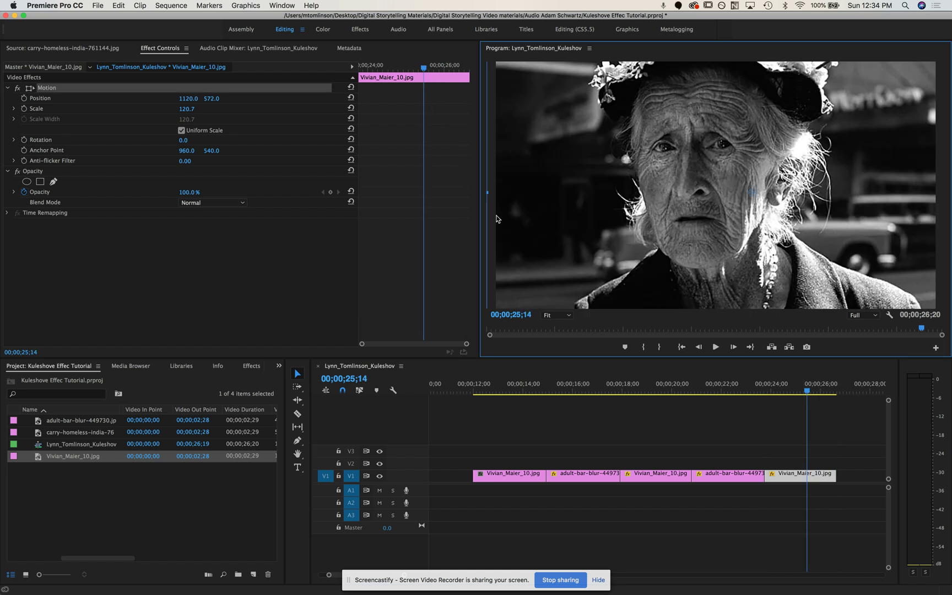
left_click(546, 315)
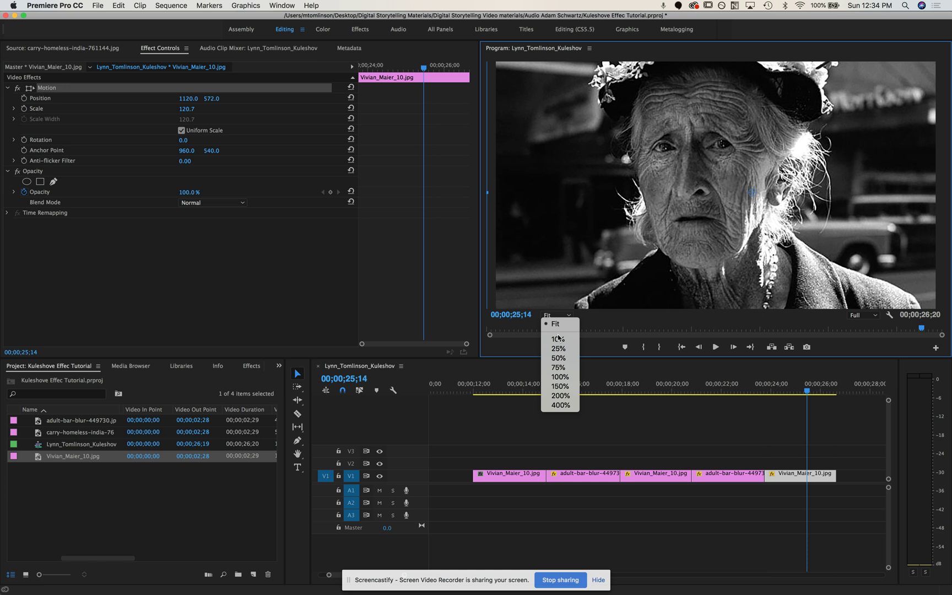
left_click(554, 362)
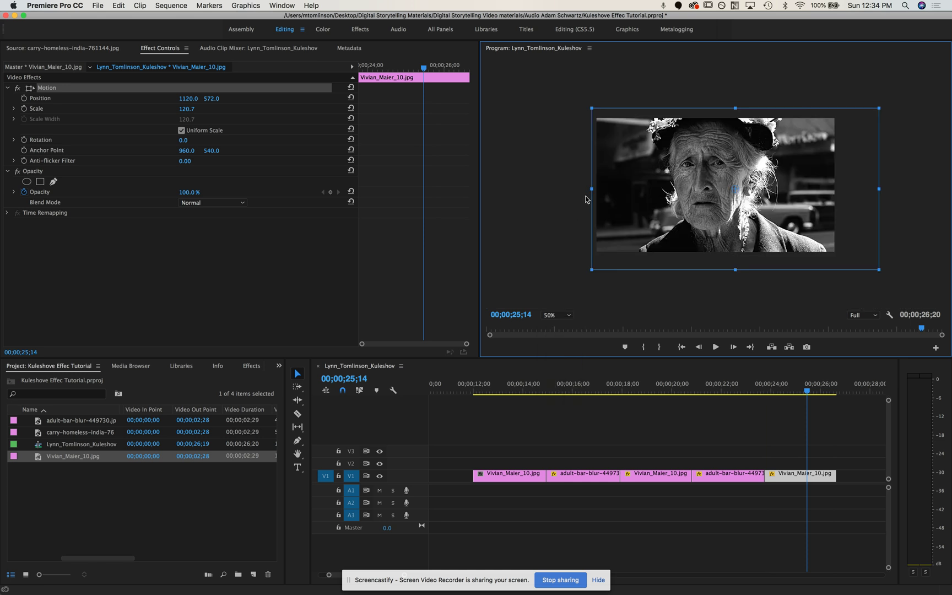
left_click(590, 194)
left_click(611, 216)
left_click_drag(591, 189, 558, 191)
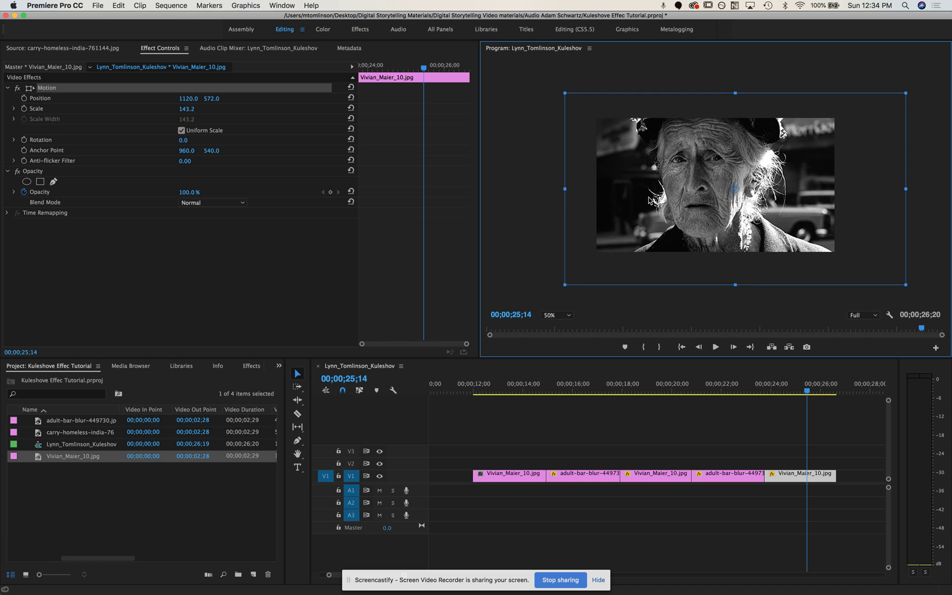
left_click_drag(700, 208, 706, 215)
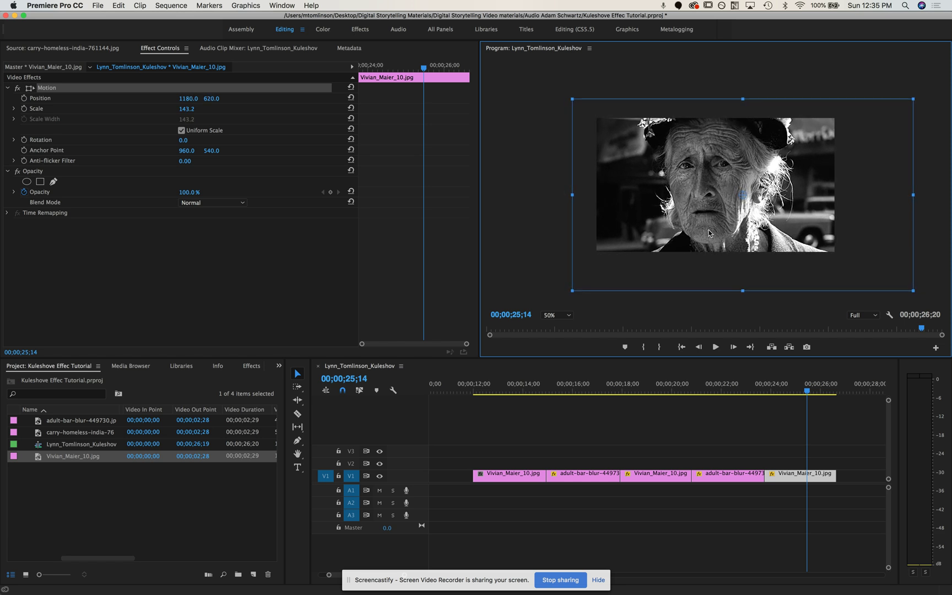
- Play the sequence from before the first portrait through to the final portrait to review the progressive close-ups
left_click_drag(807, 390, 596, 391)
left_click(465, 391)
key("space")
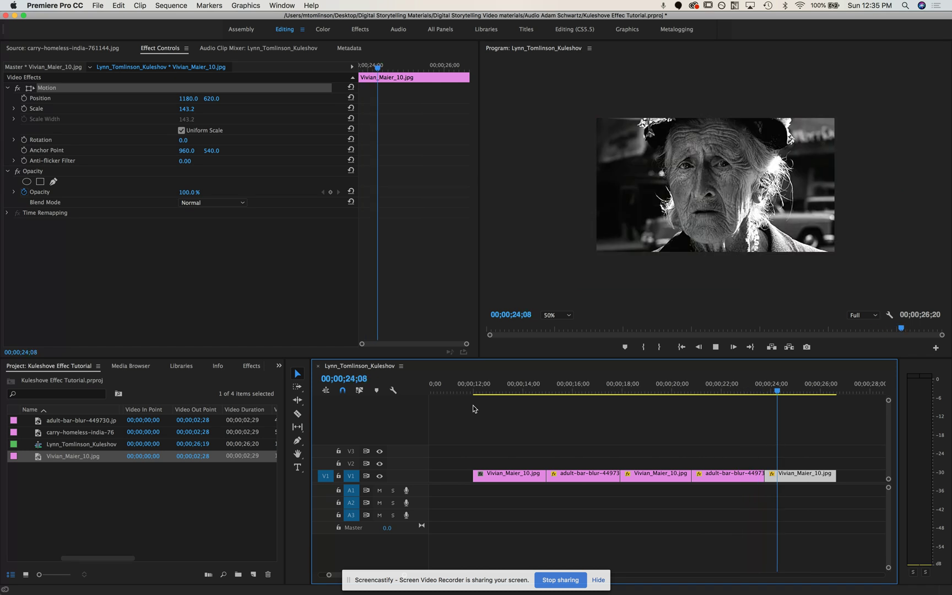
key("space")
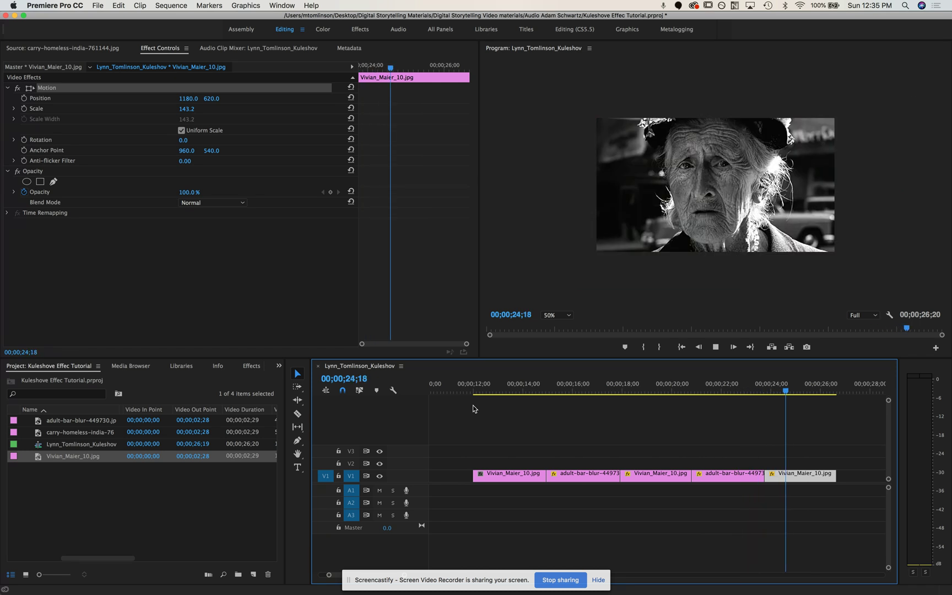
- Enlarge the second ice cream photo further in the Program monitor and shift it to keep the cone framed
left_click_drag(760, 400, 743, 404)
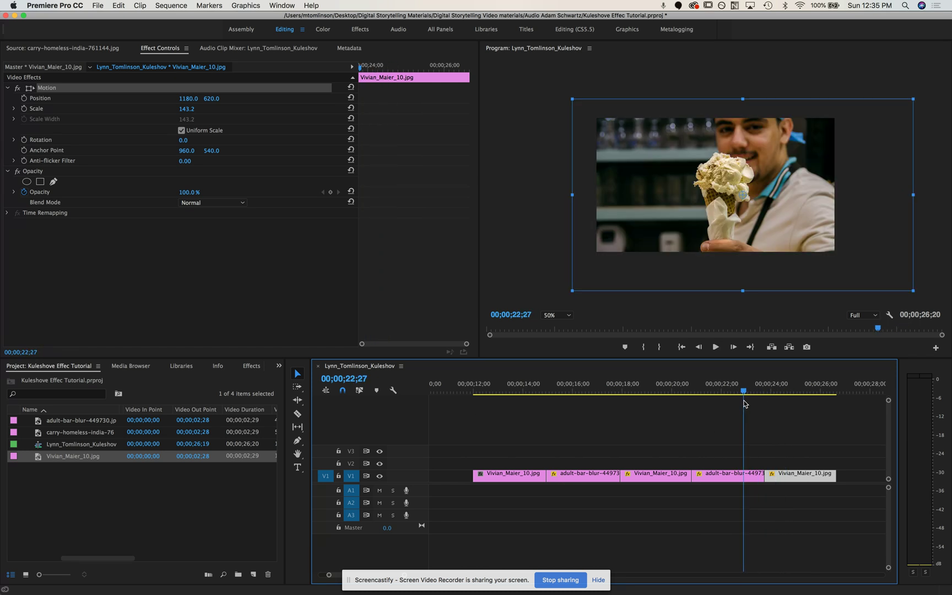
double_click(741, 475)
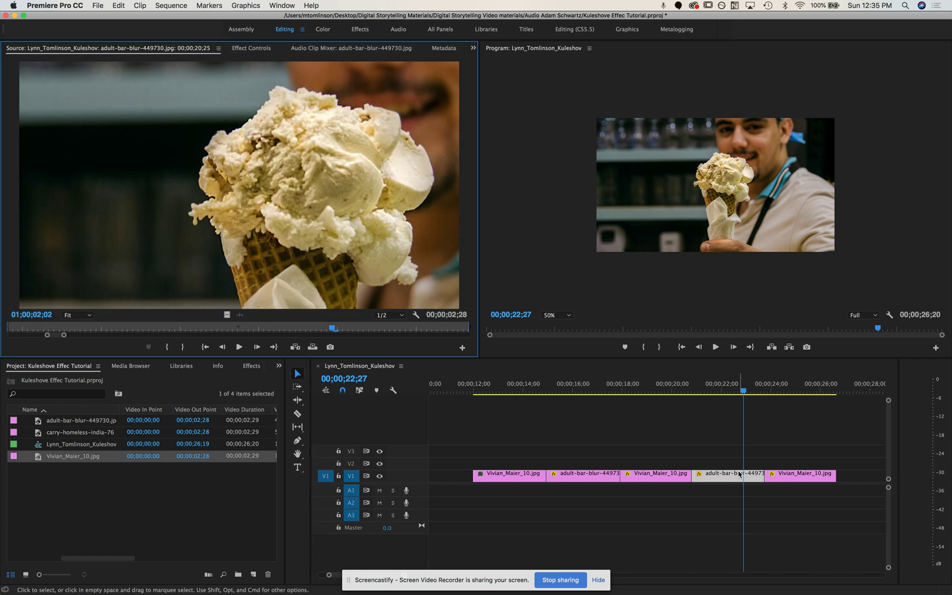
left_click(651, 215)
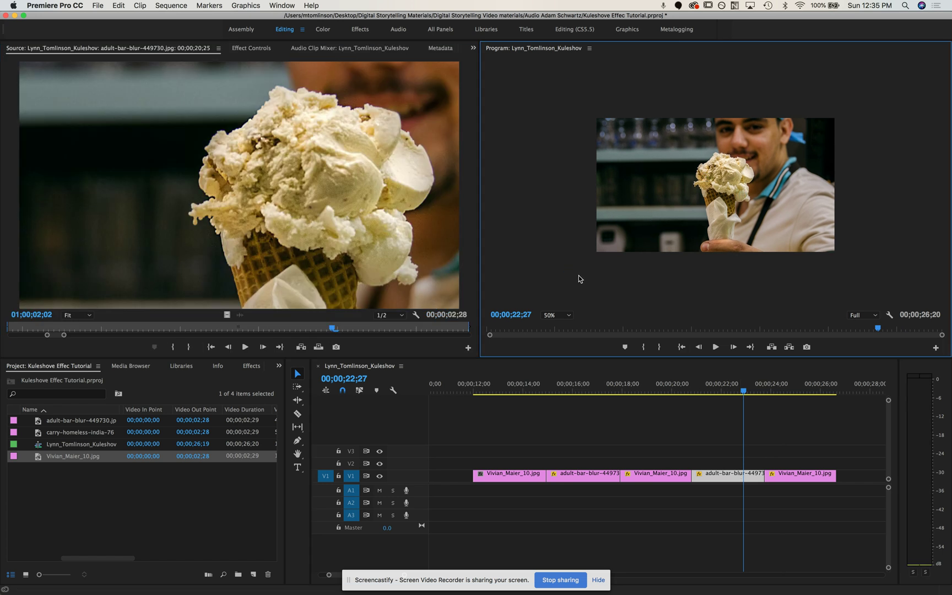
left_click_drag(565, 270, 528, 294)
left_click_drag(694, 232, 691, 222)
- Play from the middle portrait through the second ice cream photo to the final portrait to check the new framing
left_click_drag(726, 392, 653, 409)
key("space")
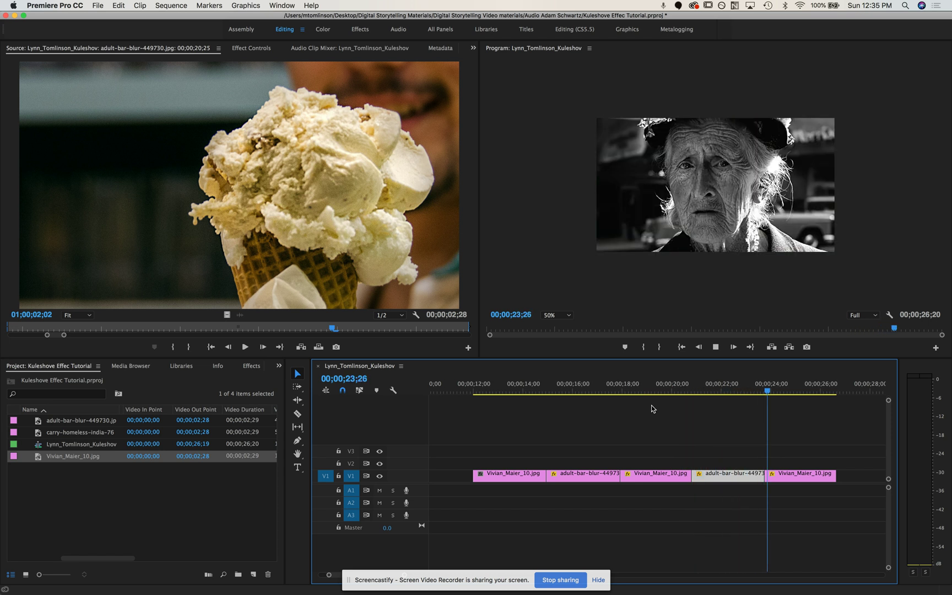
key("space")
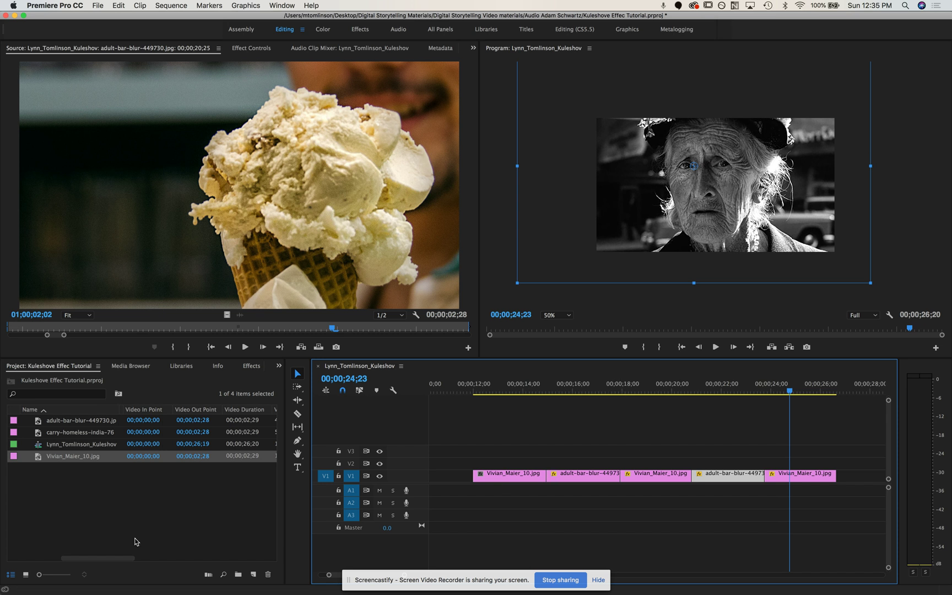
- Import the audio files Podington_Bear_-_Tra-la-la.mp3 and Podington_Bear_-_15_-_Cracked_Nut_Suite.mp3 from the Kuleshov photos folder into the project
double_click(77, 501)
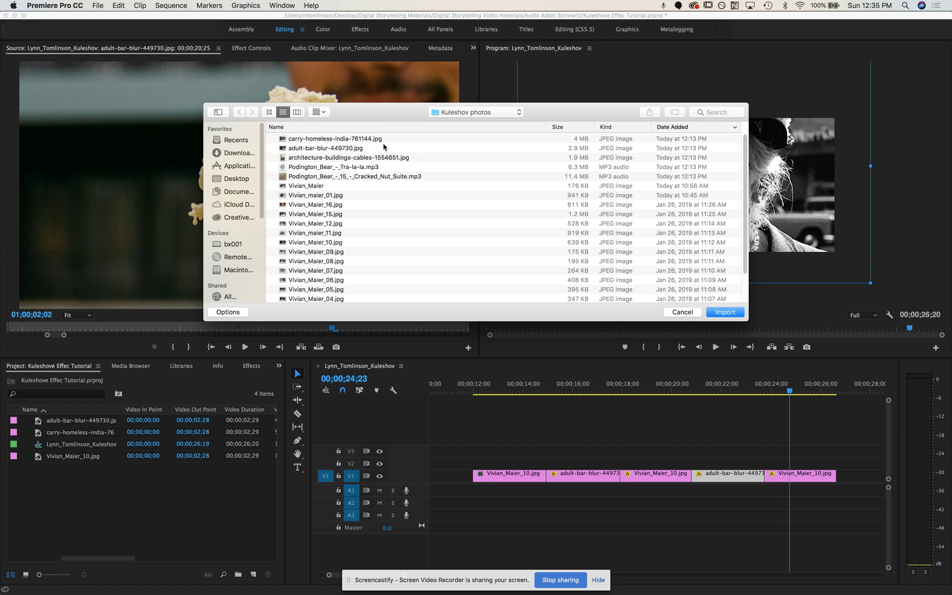
left_click(358, 168)
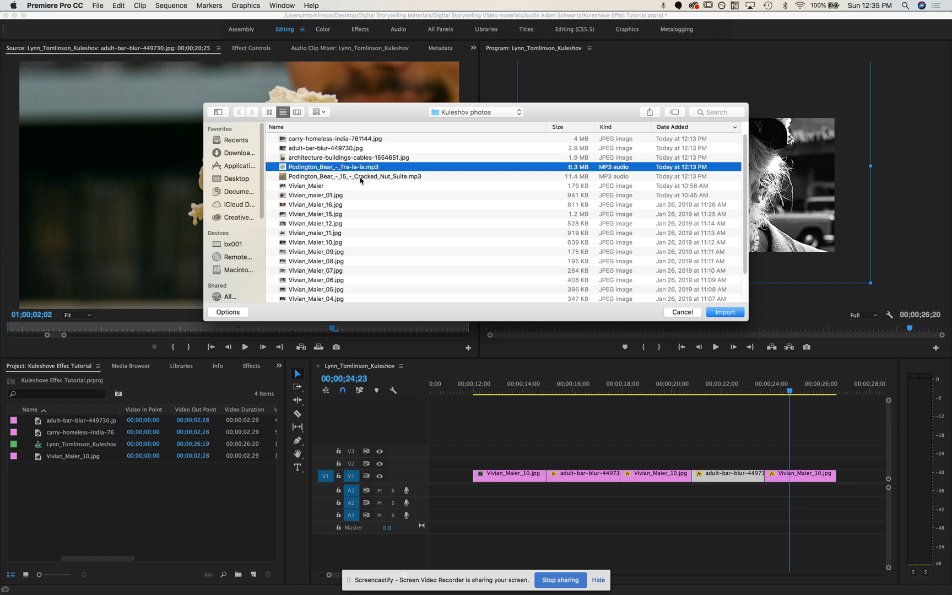
left_click(359, 177, "shift")
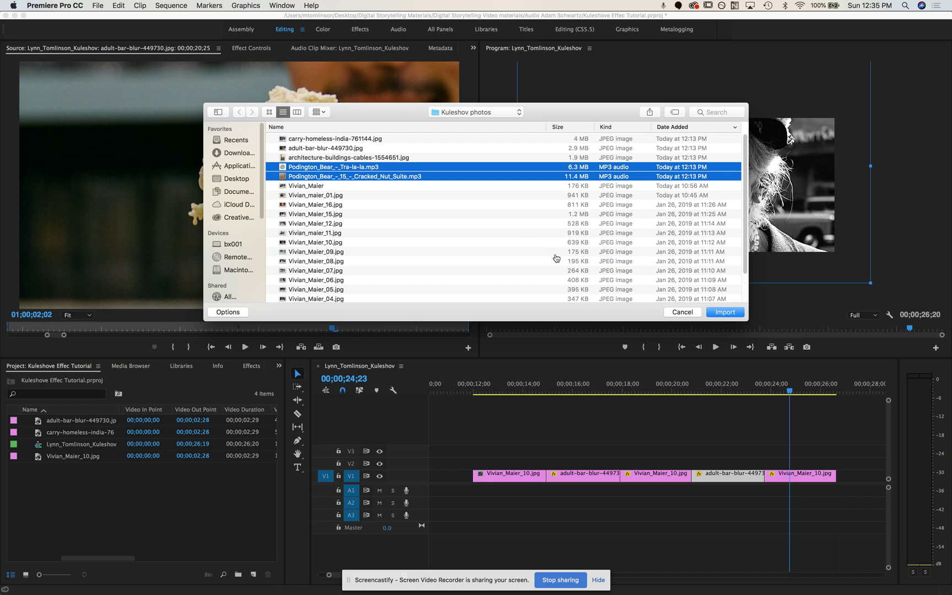
left_click(724, 312)
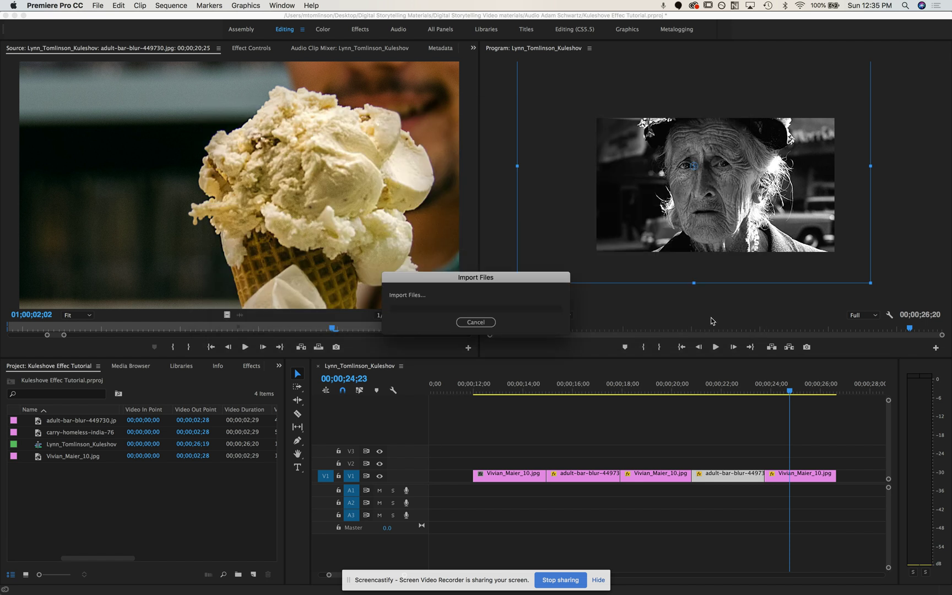
left_click(79, 536)
- Open Podington_Bear_-_15_-_Cracked_Nut_Suite.mp3 and Podington_Bear_-_Tra-la-la.mp3 in the Source monitor and listen to the opening of each
left_click(39, 467)
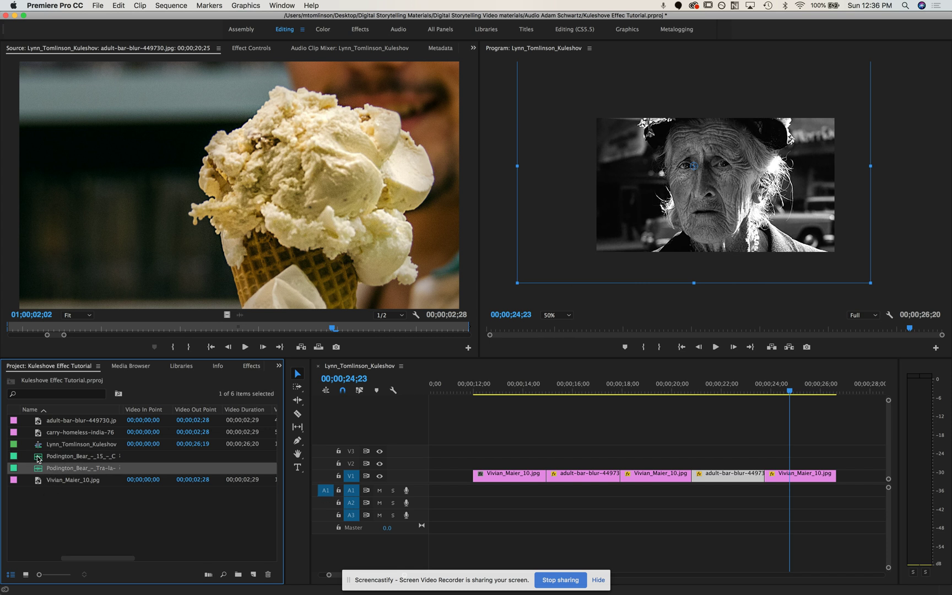
left_click(39, 459)
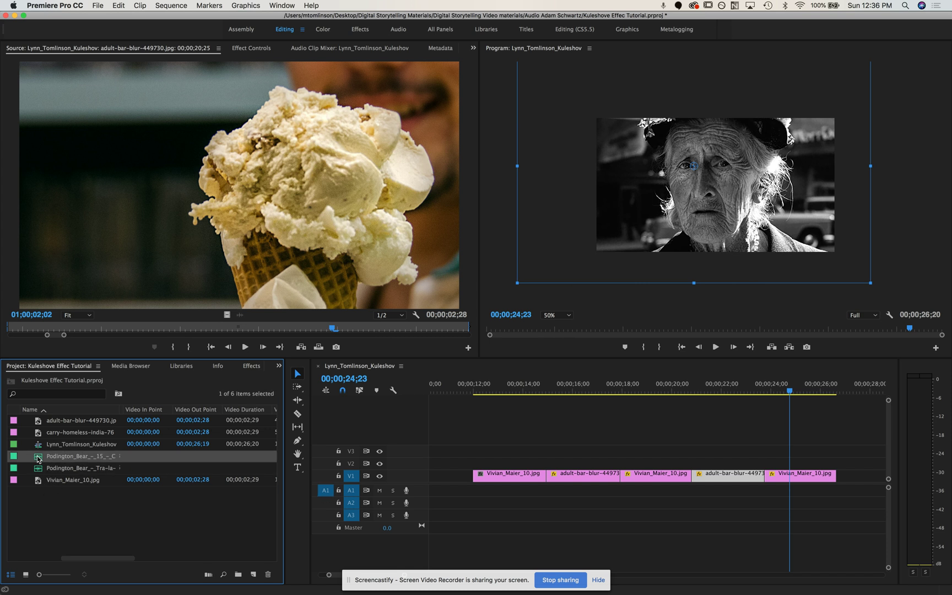
double_click(39, 458)
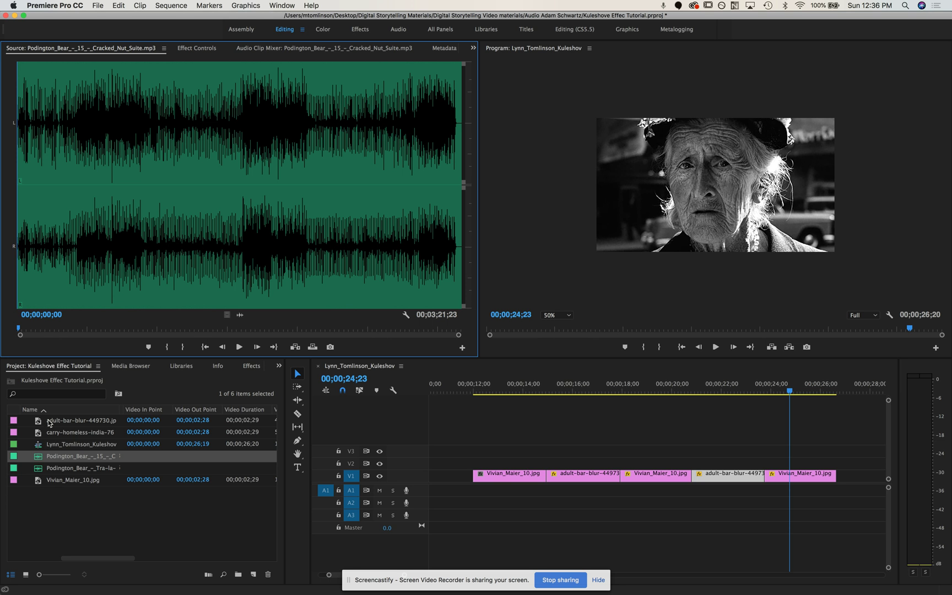
key("space")
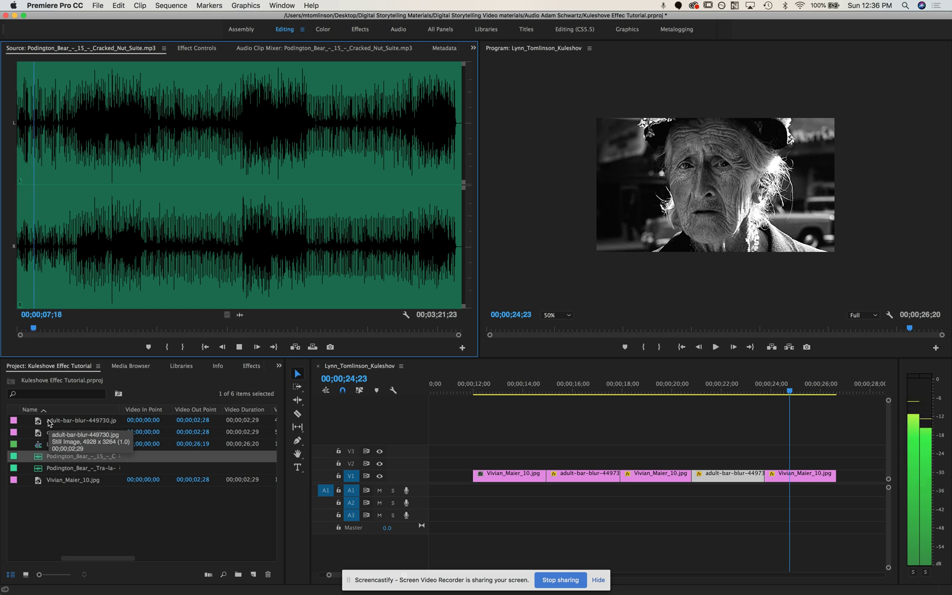
key("space")
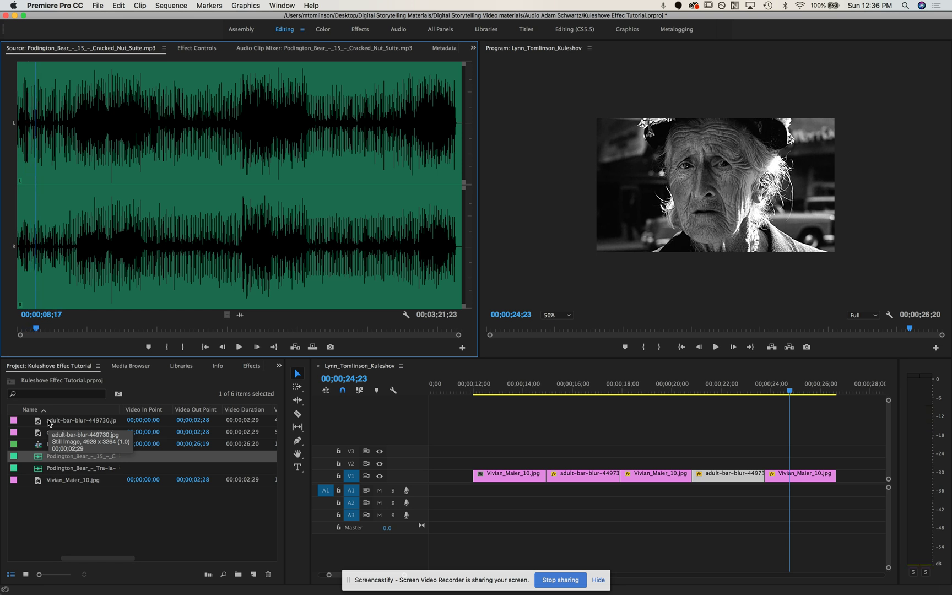
double_click(63, 469)
key("space")
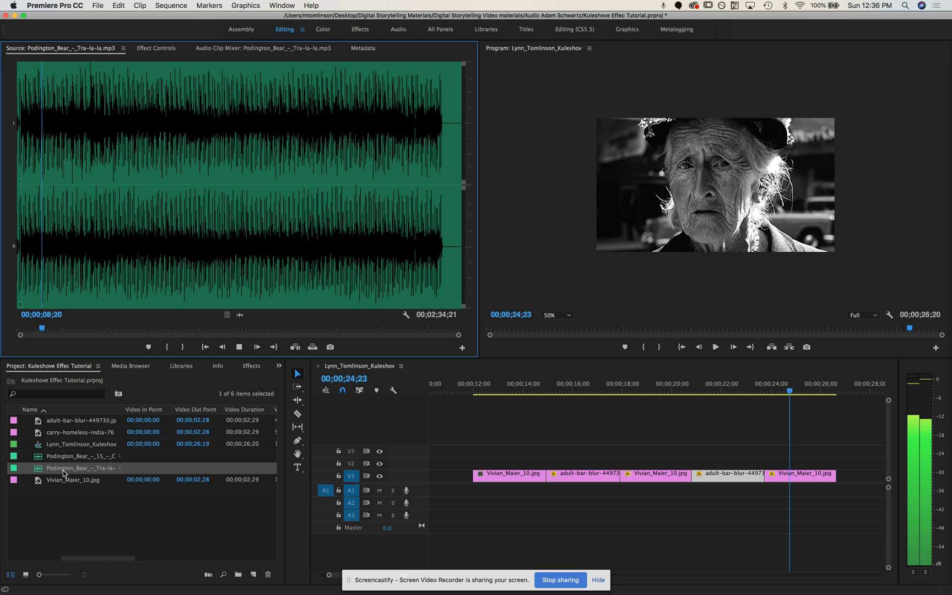
- Stop the preview and place Podington_Bear_-_15_-_Cracked_Nut_Suite.mp3 on audio track A1, aligned with the start of the ice cream sequence's first portrait
key("space")
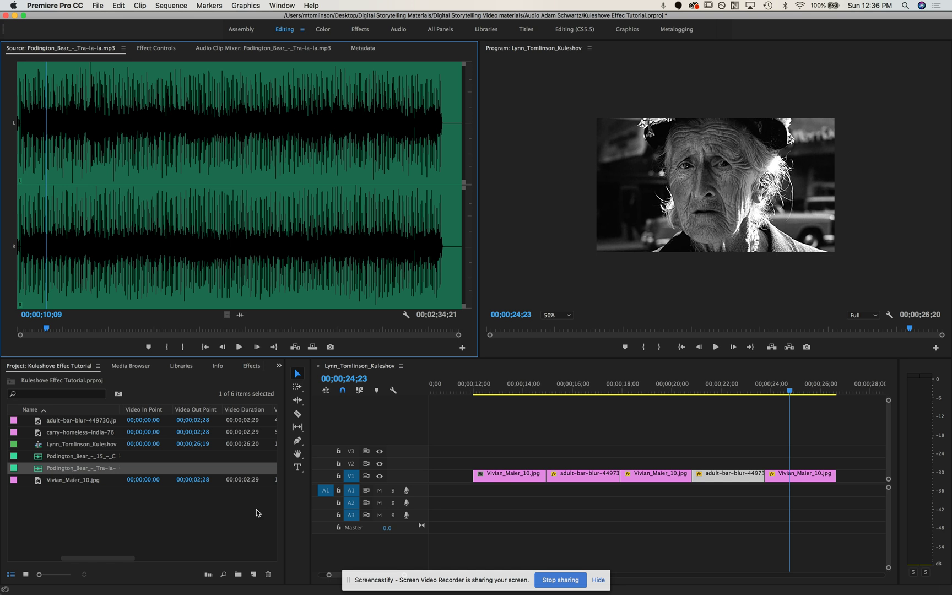
left_click(51, 456)
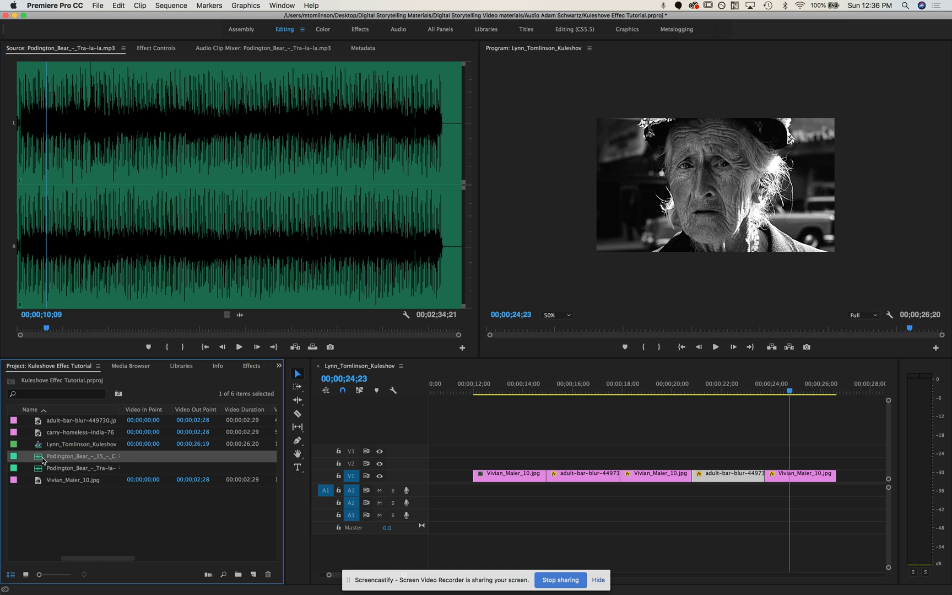
left_click_drag(282, 487, 475, 493)
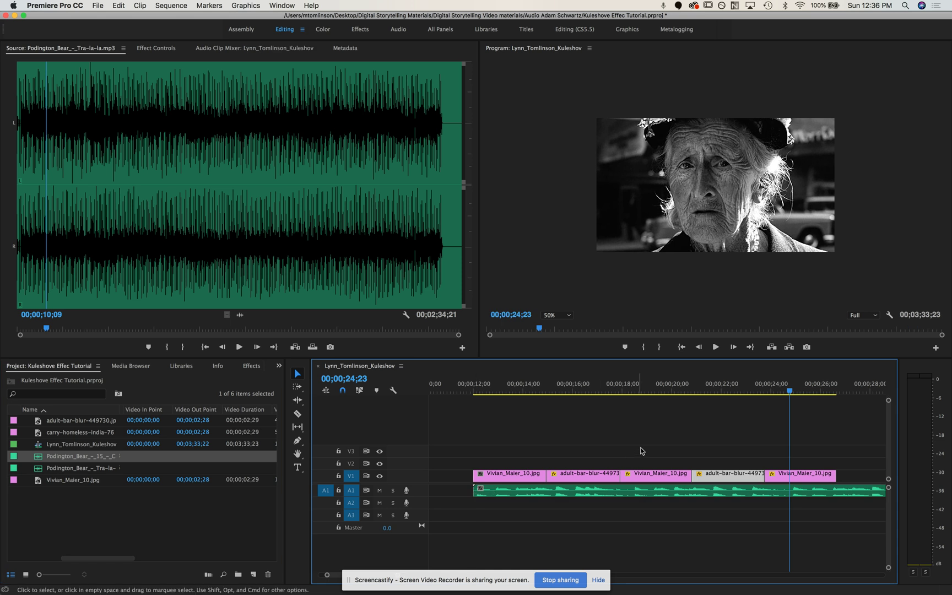
- Set the Program monitor zoom to Fit and play the ice cream sequence with the music from its first portrait to the end
left_click(786, 390)
left_click_drag(787, 390, 482, 392)
left_click(558, 316)
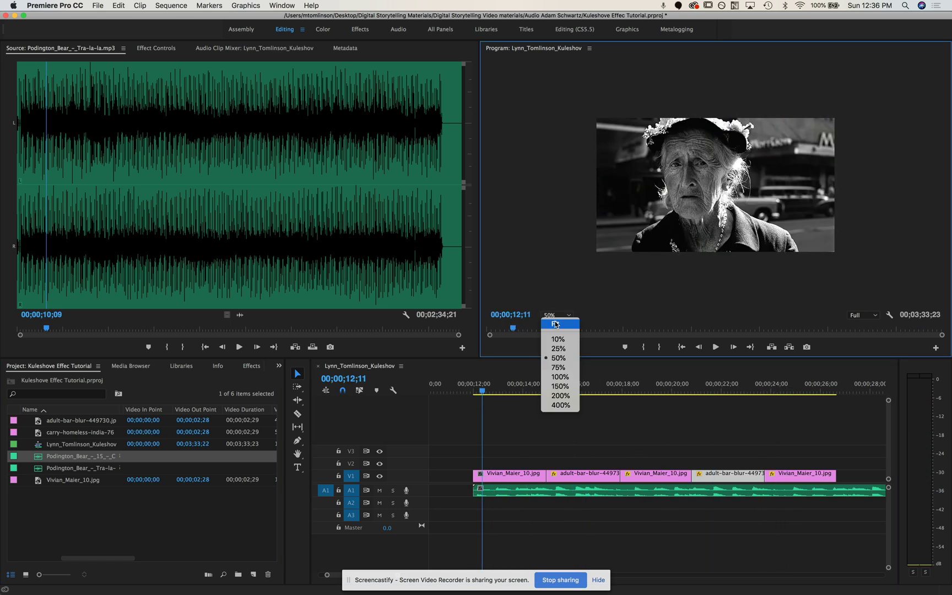
left_click(553, 326)
left_click(473, 397)
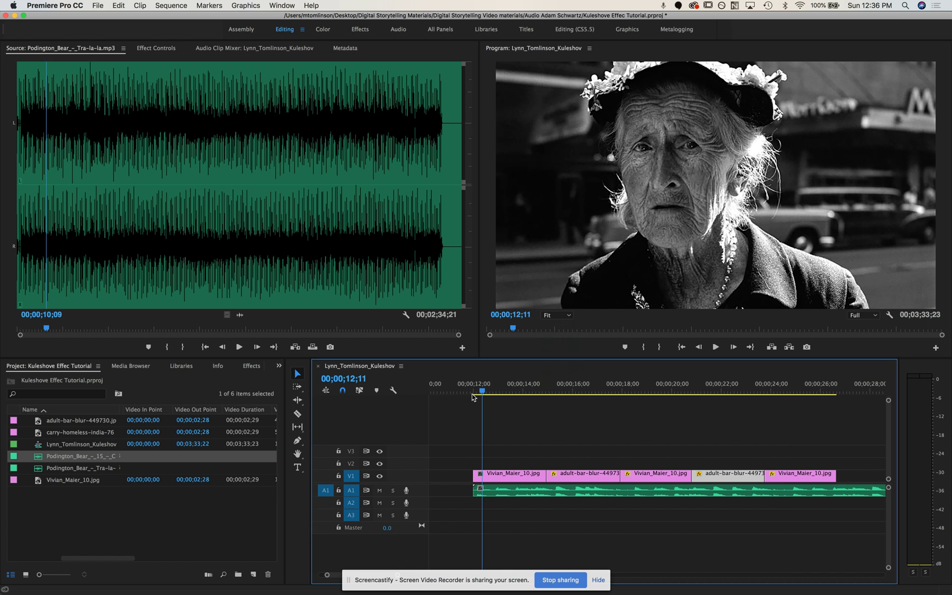
left_click_drag(474, 391, 475, 393)
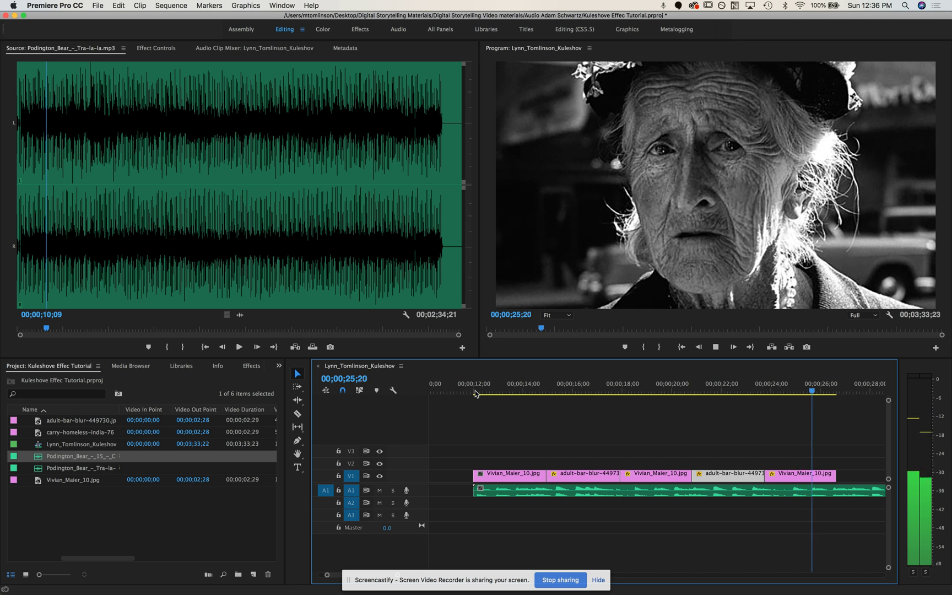
key("space")
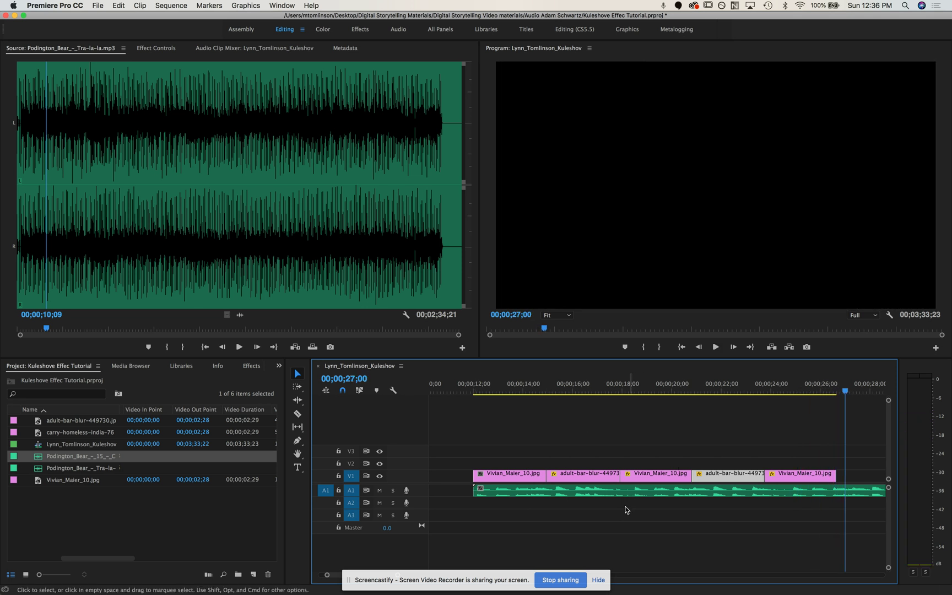
- Play the music past the end of the last portrait to listen for a suitable ending point
mouse_move(843, 398)
left_mouse_down()
mouse_move(826, 397)
mouse_move(837, 398)
left_mouse_up()
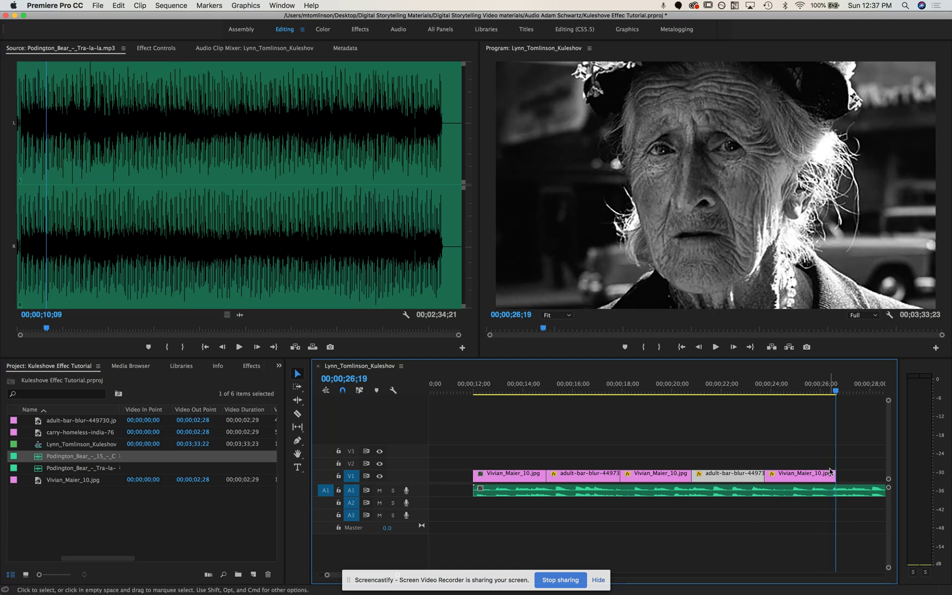
left_click_drag(835, 391, 753, 400)
key("space")
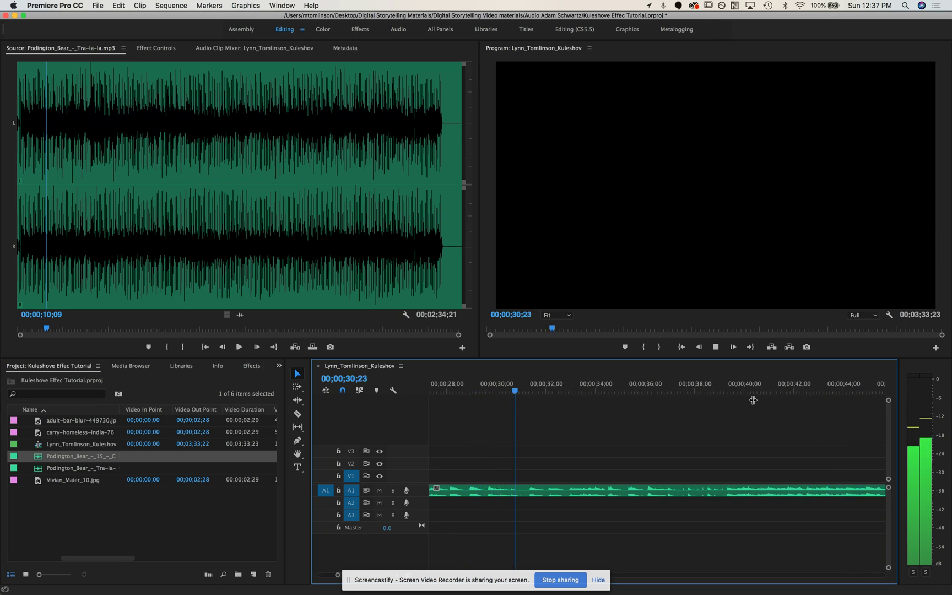
key("space")
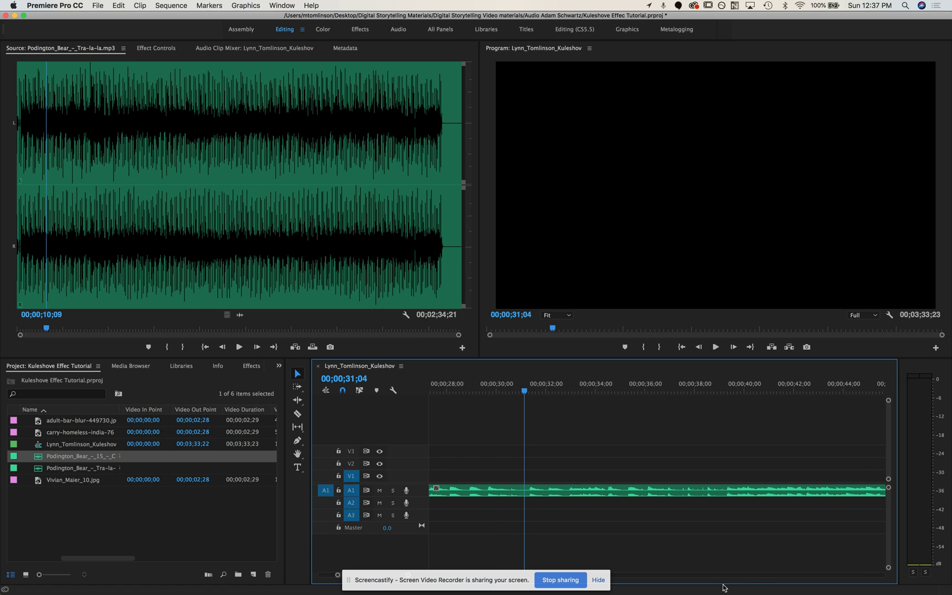
- Add copies of the second ice cream photo and the last portrait to the end of the sequence, starting at 00;00;26;20
left_click_drag(337, 575, 316, 571)
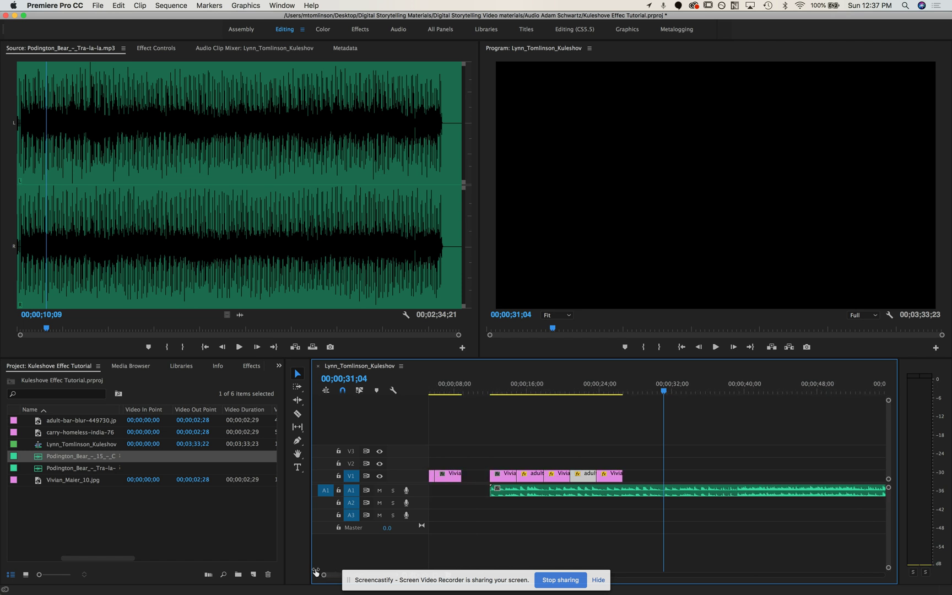
left_click(618, 477)
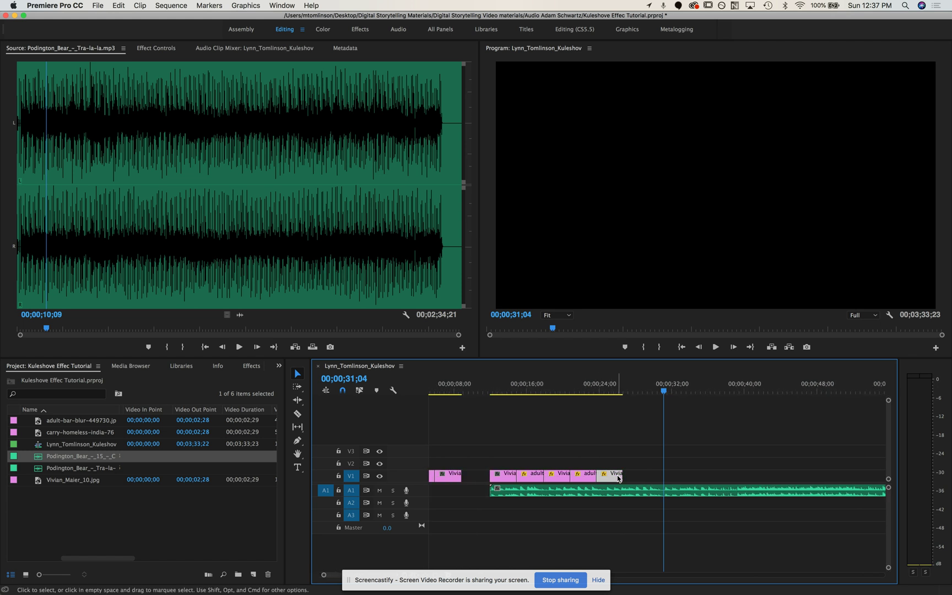
left_click(588, 477)
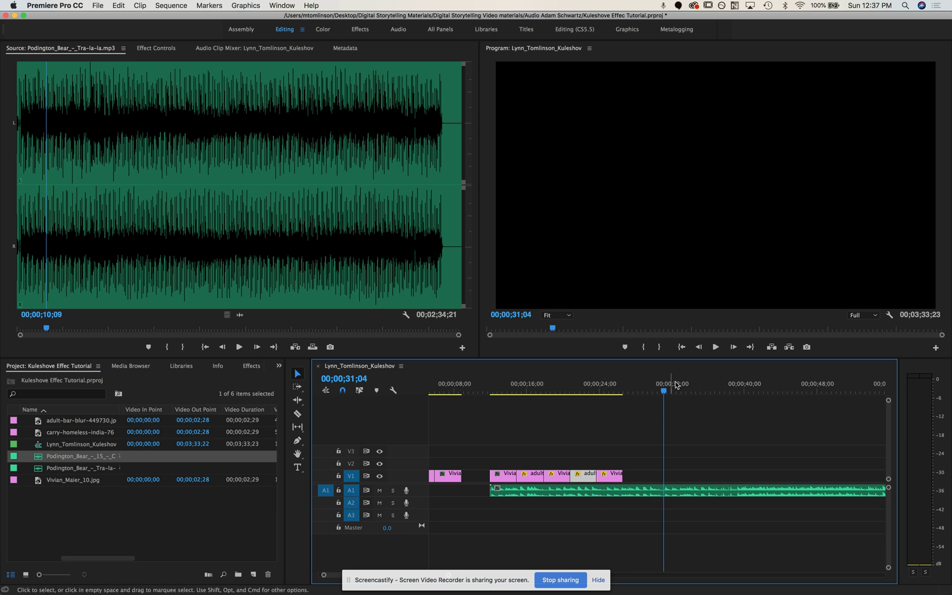
left_click_drag(663, 392, 623, 400)
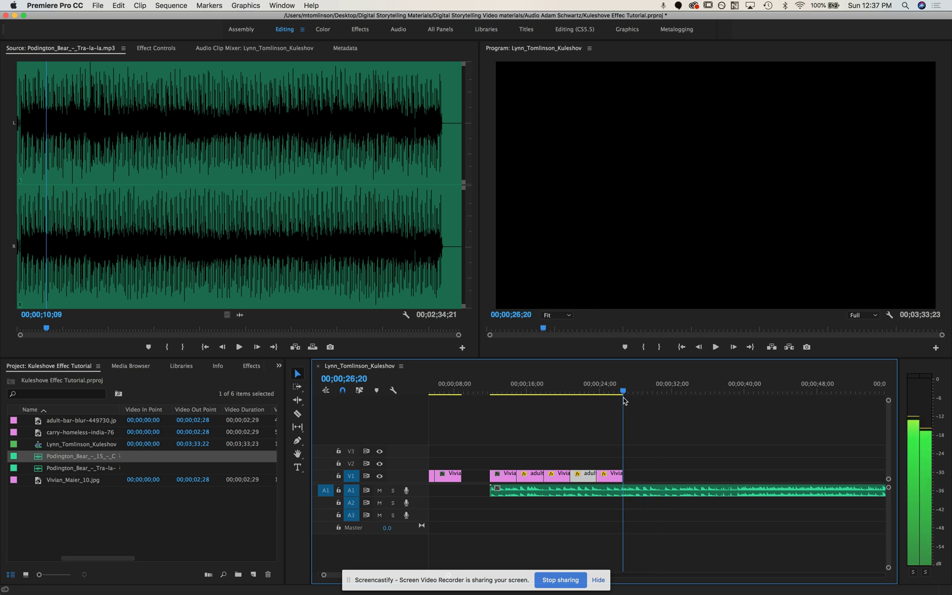
key("super+v")
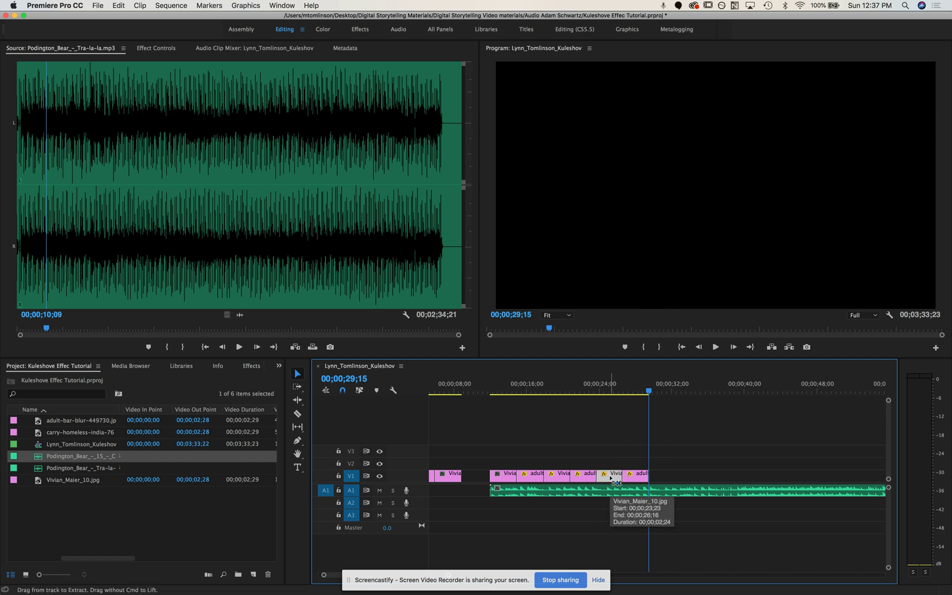
key("super+v")
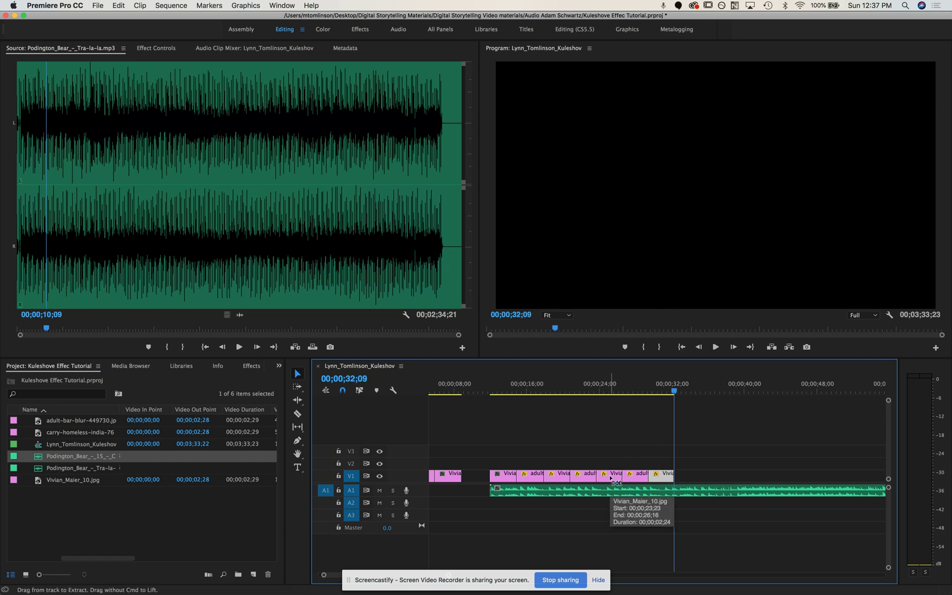
- Play the music over the added last portrait and stop at its ending point
mouse_move(673, 392)
left_mouse_down()
mouse_move(654, 394)
mouse_move(674, 394)
mouse_move(662, 394)
left_mouse_up()
key("space")
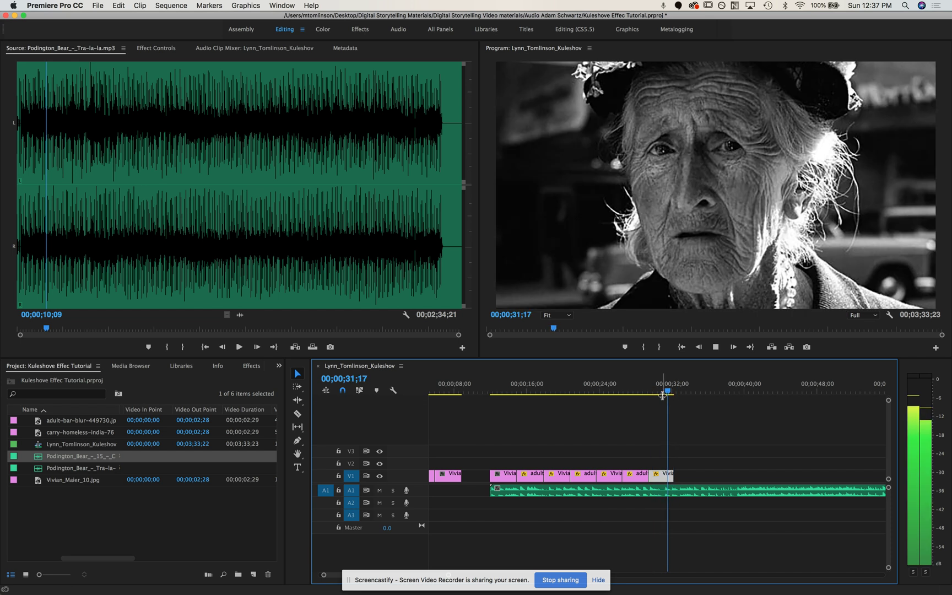
left_click_drag(677, 394, 640, 393)
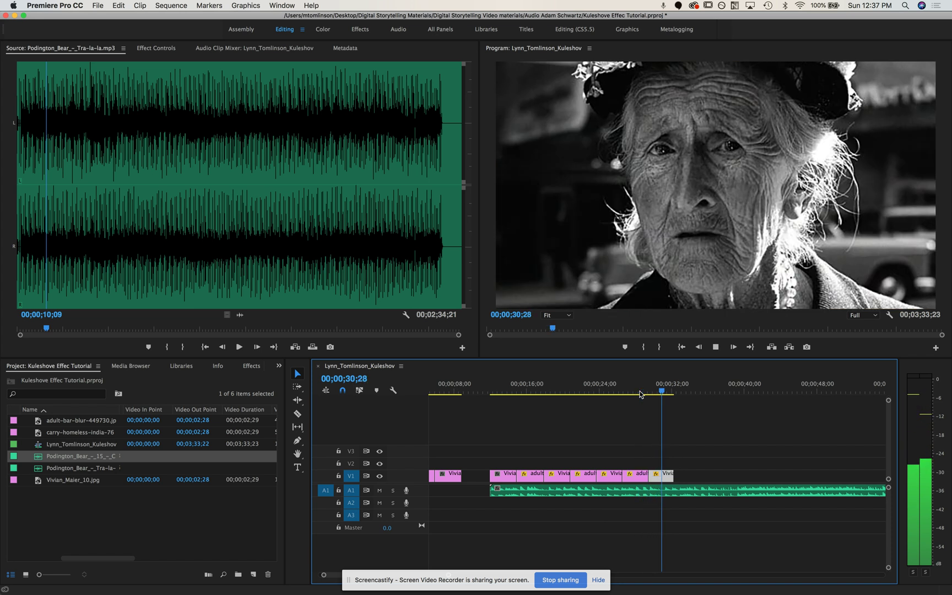
key("space")
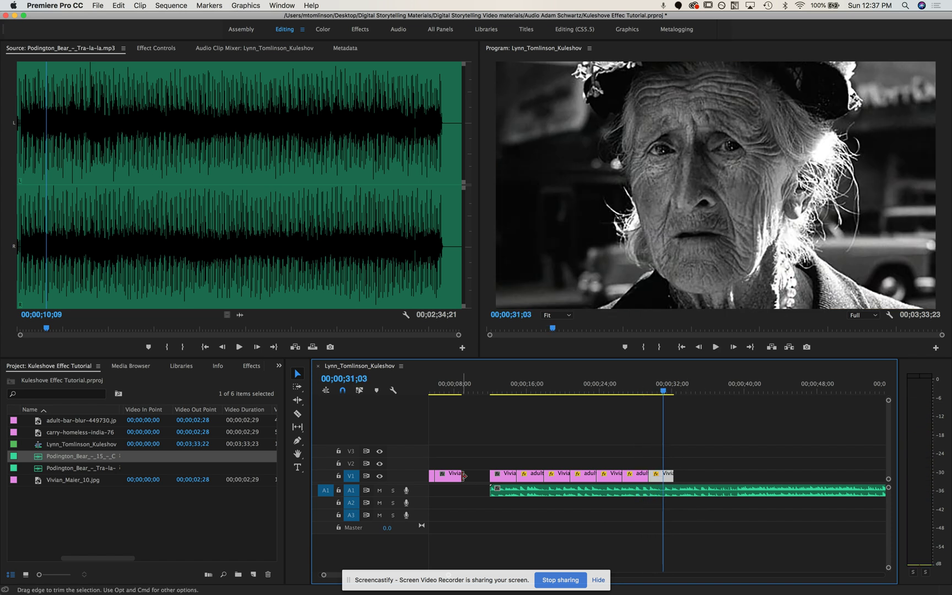
- Cut the music at 00;00;31;03, delete the remainder, and shorten the last ice cream photo and portrait to end with it
left_click(297, 413)
left_click(665, 490)
left_click(298, 373)
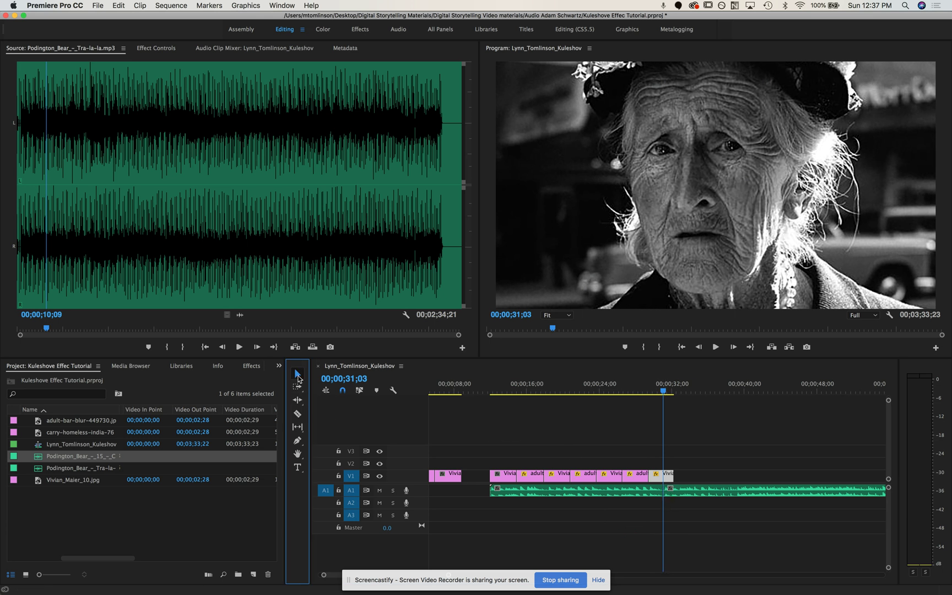
left_click(686, 495)
key("Delete")
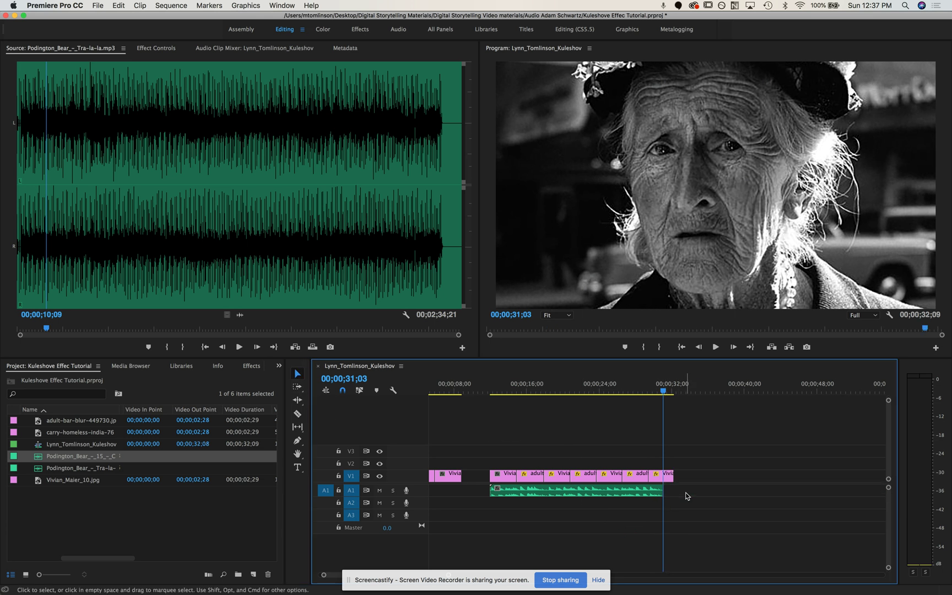
left_click_drag(672, 476, 640, 474)
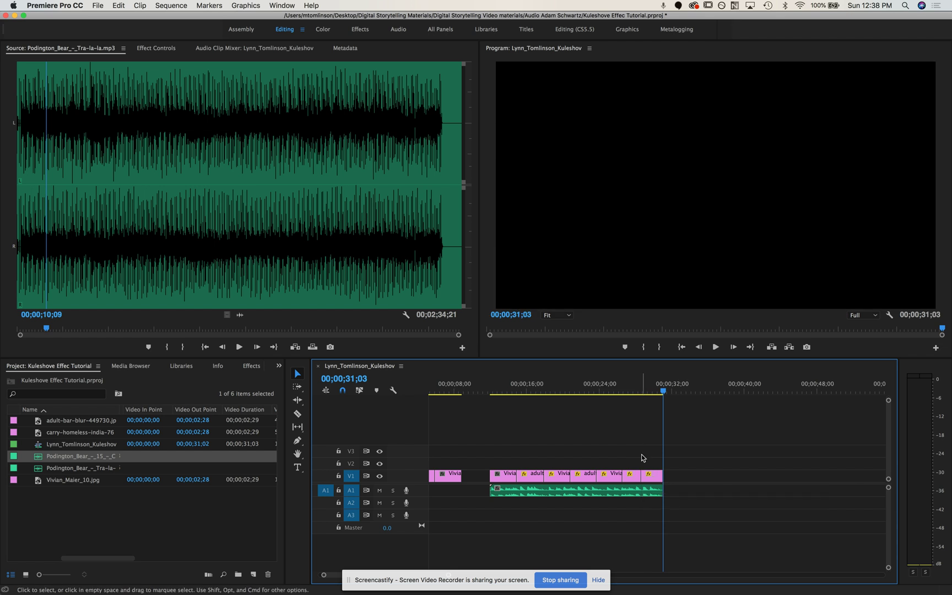
- Set the Program monitor zoom to 25% at 00;00;27;00 and enlarge the last ice cream photo slightly for a closer shot
left_click_drag(663, 391, 626, 393)
left_click(634, 478)
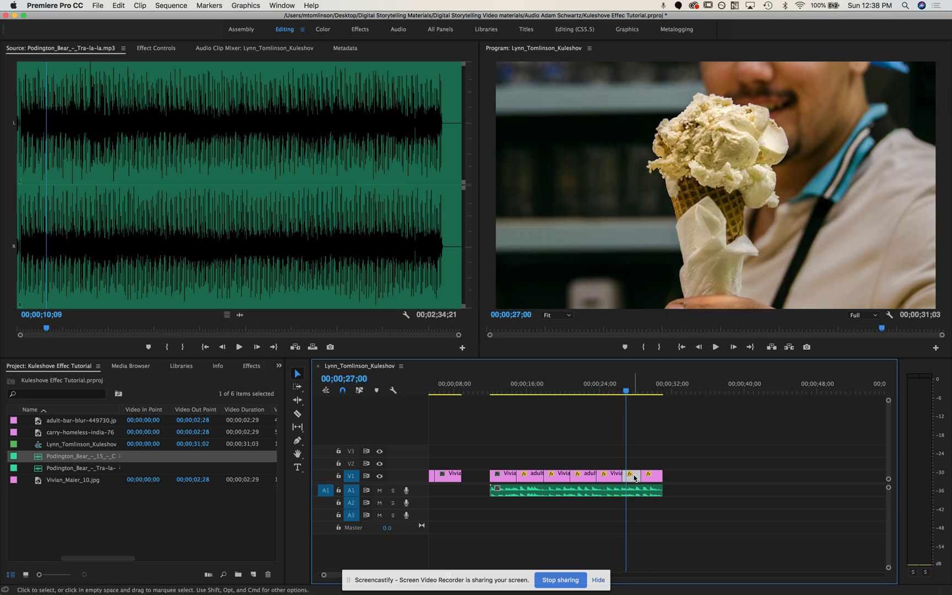
double_click(634, 478)
left_click(710, 230)
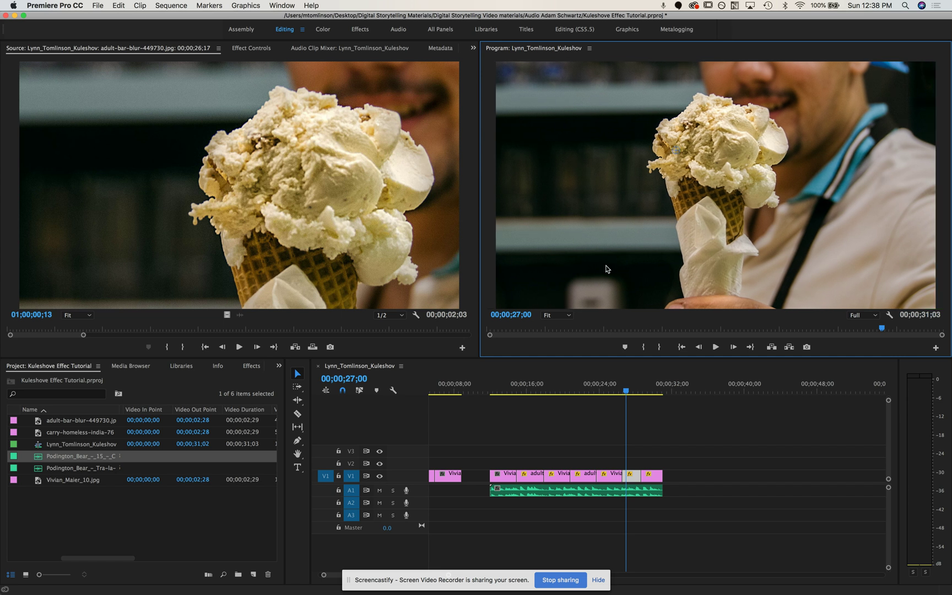
left_click(564, 314)
left_click(557, 351)
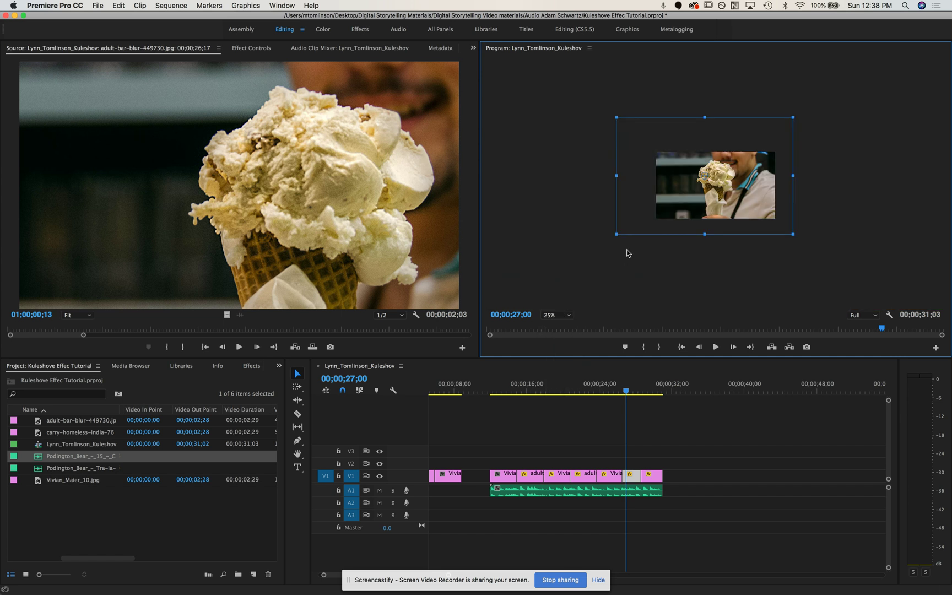
left_click_drag(611, 237, 604, 243)
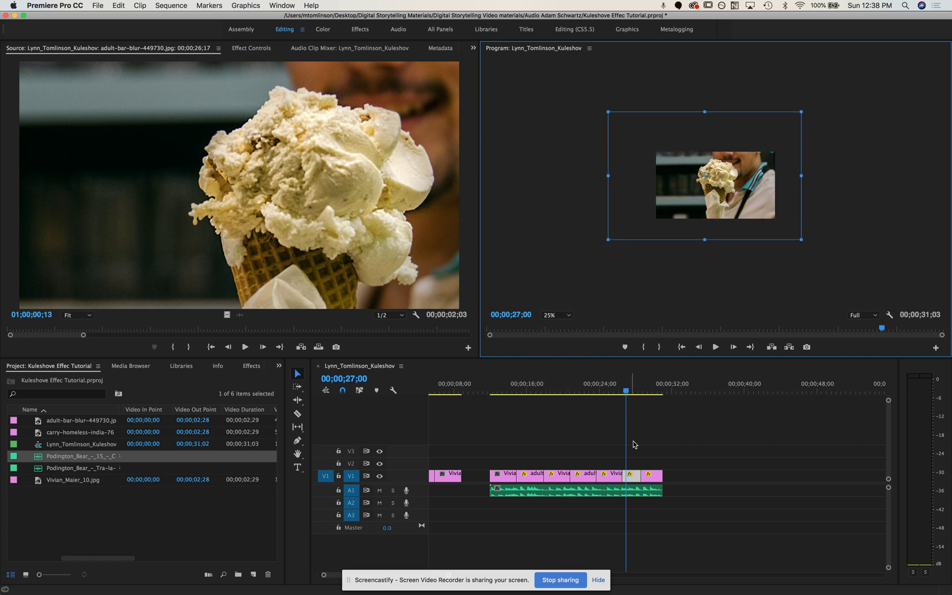
- Enlarge the final portrait in the Program monitor at 00;00;29;07 for a tighter close-up
left_click(628, 391)
left_click_drag(628, 391, 646, 391)
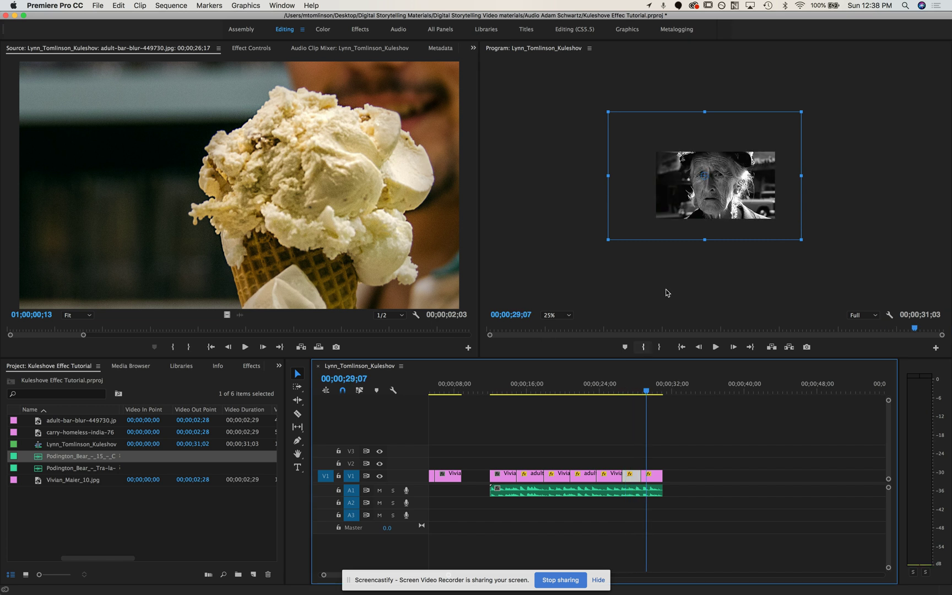
left_click(608, 242)
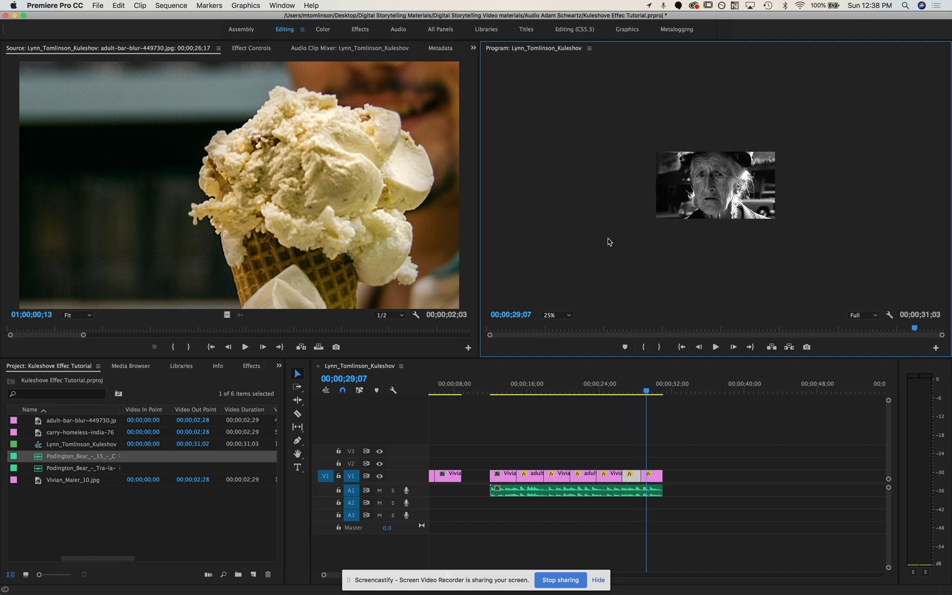
left_click(665, 208)
left_click_drag(643, 238, 628, 249)
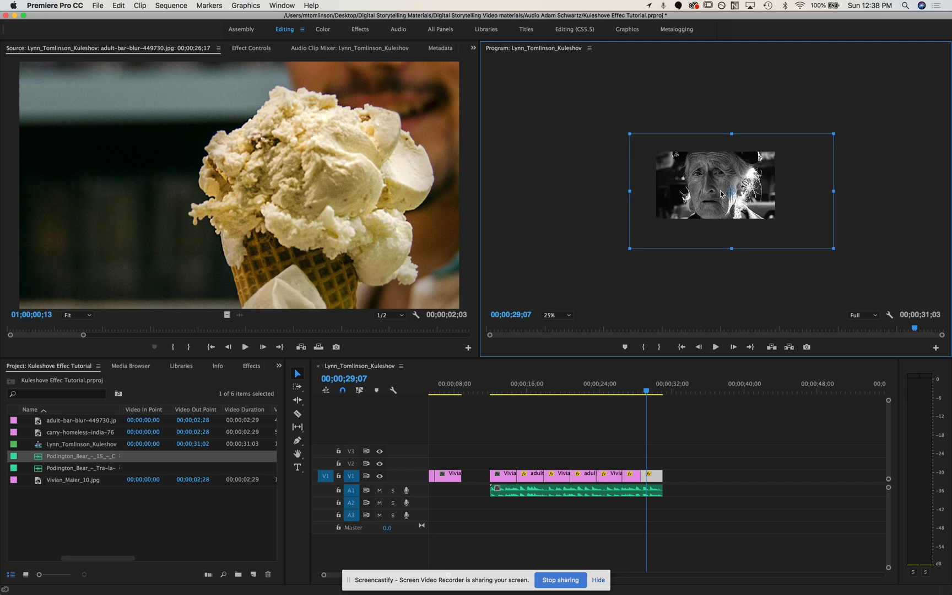
- Set the Program monitor zoom to Fit and play the ice cream sequence with music from its first portrait to the end
left_click_drag(648, 393, 492, 418)
left_click(552, 315)
left_click(558, 325)
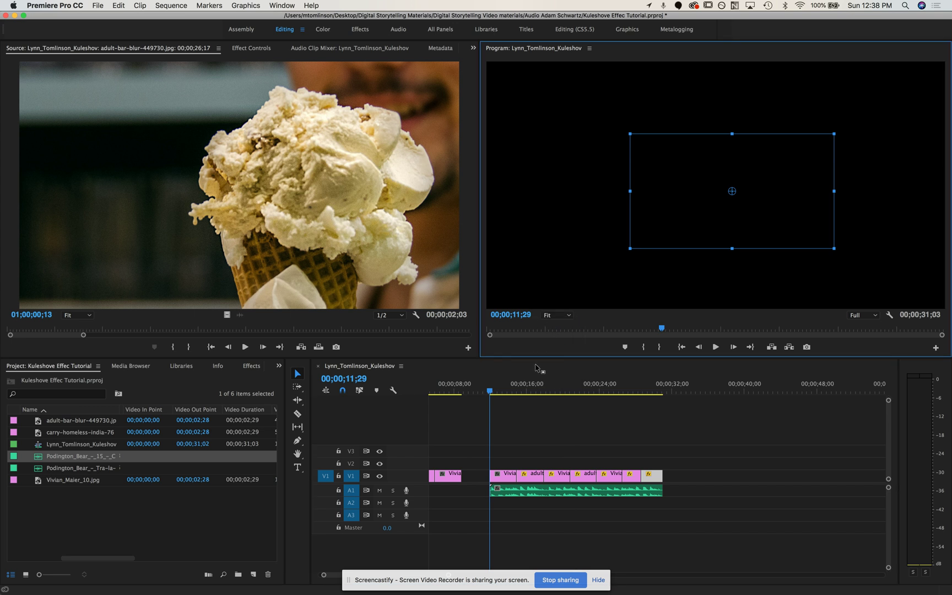
key("space")
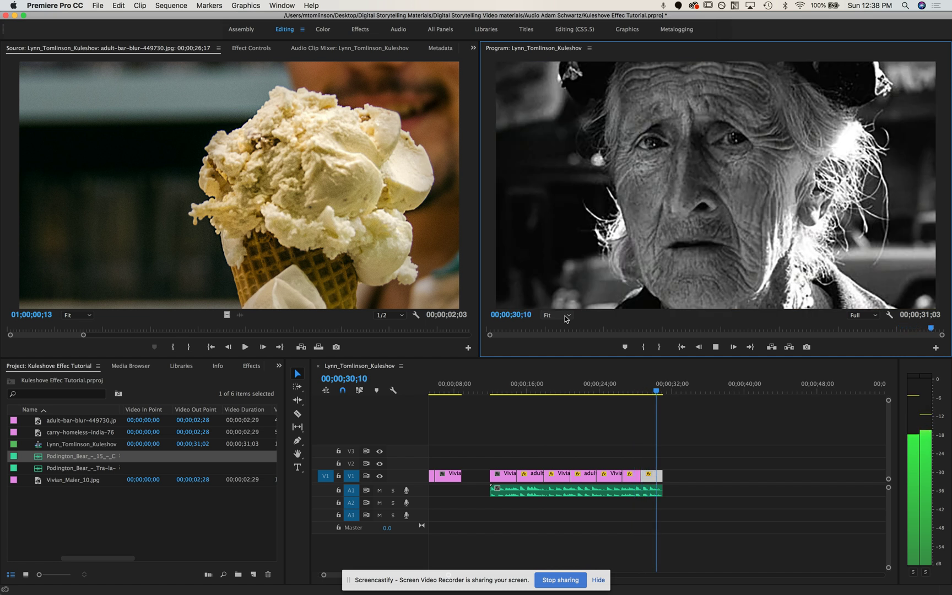
key("space")
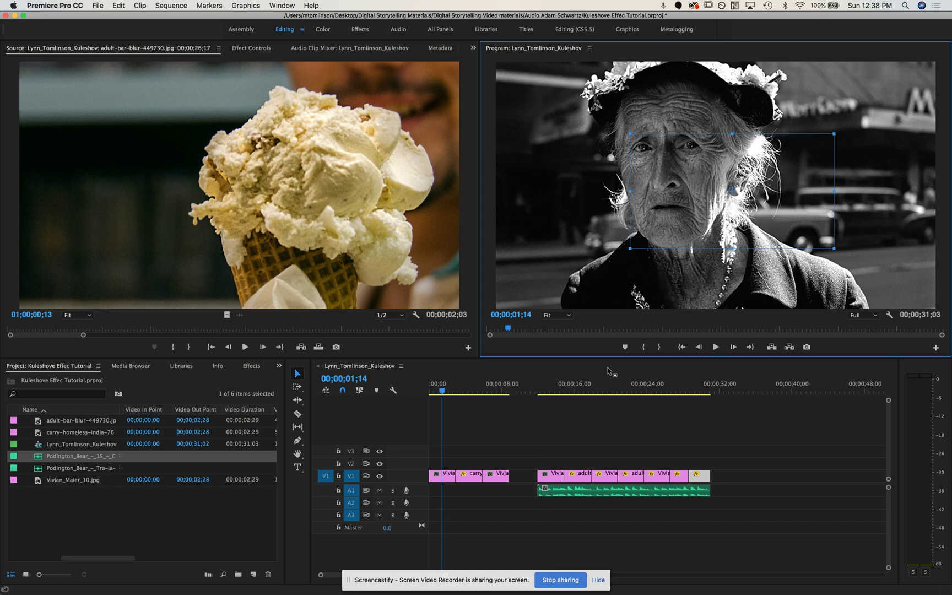
- Return the playhead to 00;00;00;00 and export the sequence as H.264 with the Match Source – High bitrate preset, checking the AAC audio settings
left_click_drag(475, 393, 421, 406)
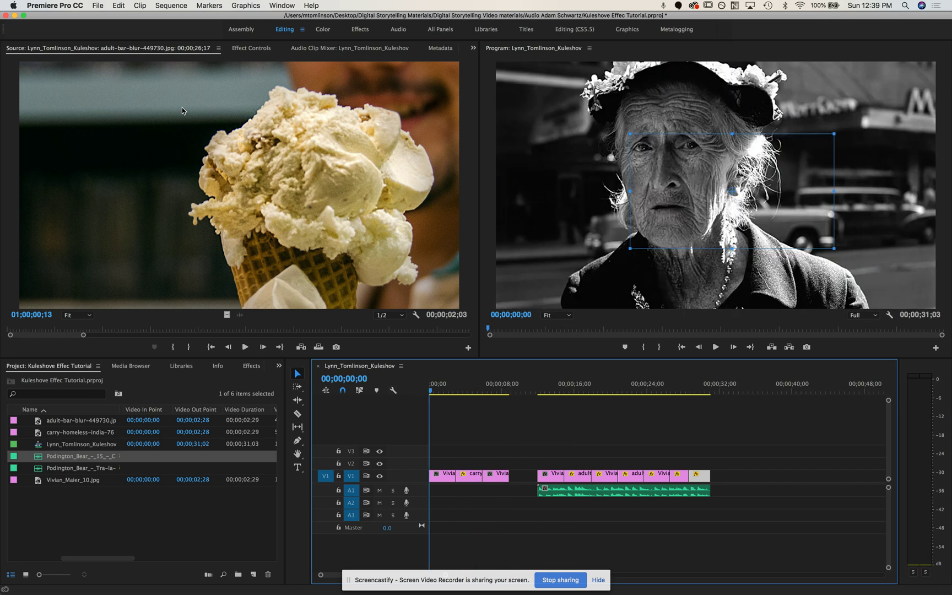
left_click(97, 6)
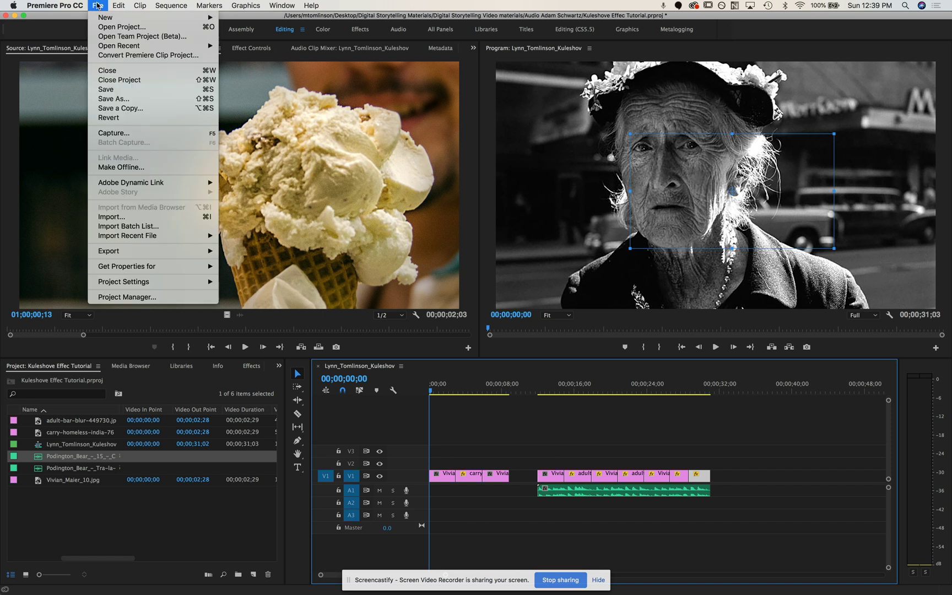
mouse_move(133, 256)
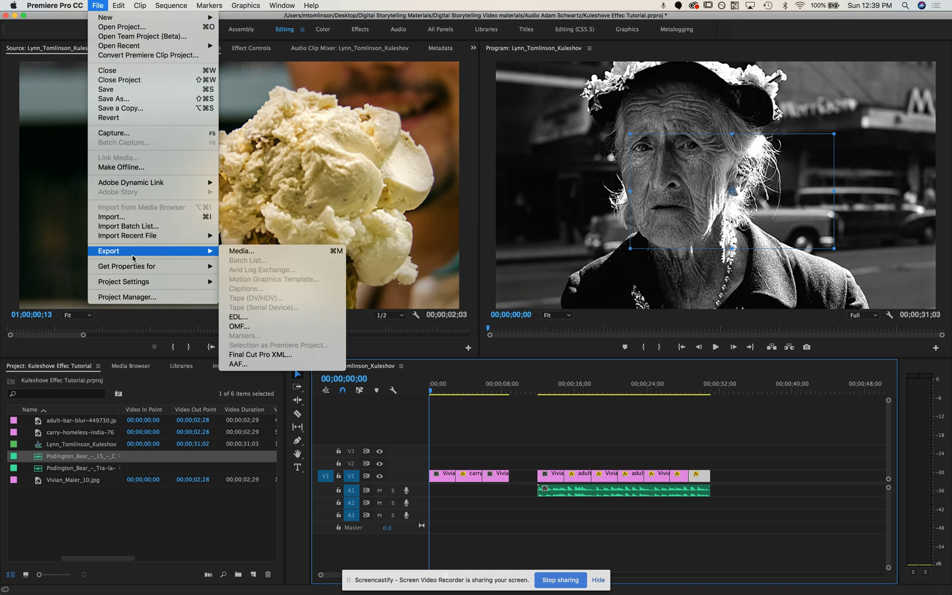
left_click(257, 251)
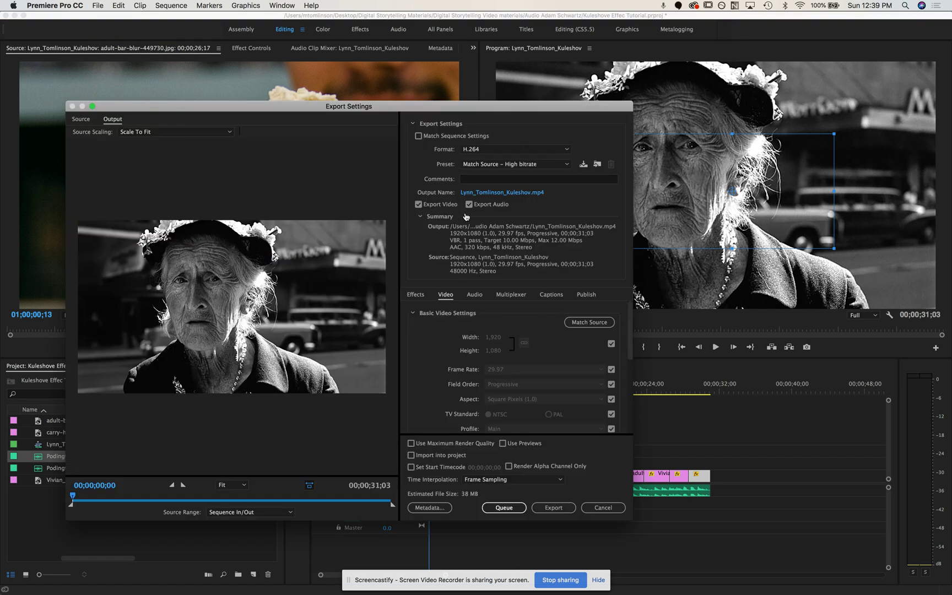
left_click(484, 151)
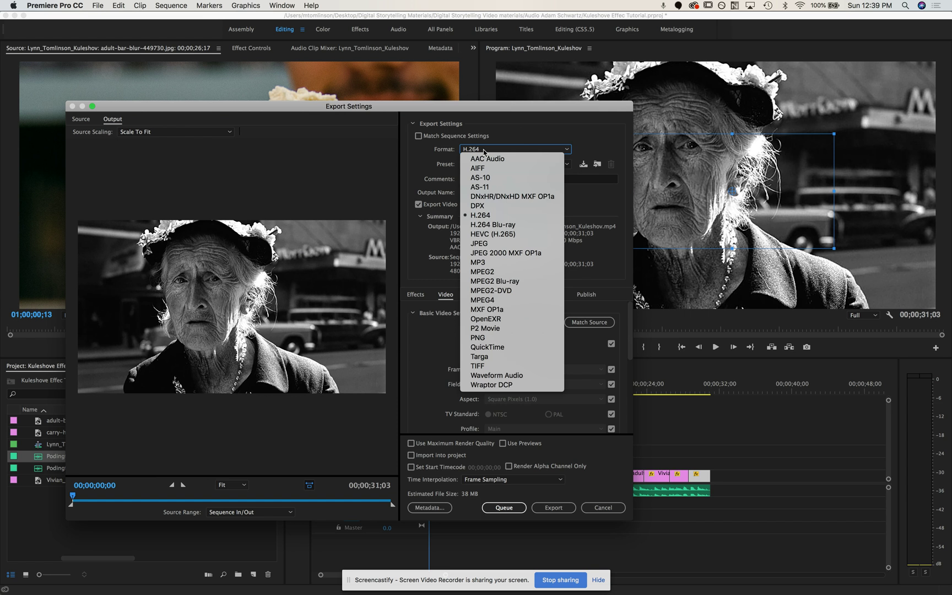
left_click(490, 221)
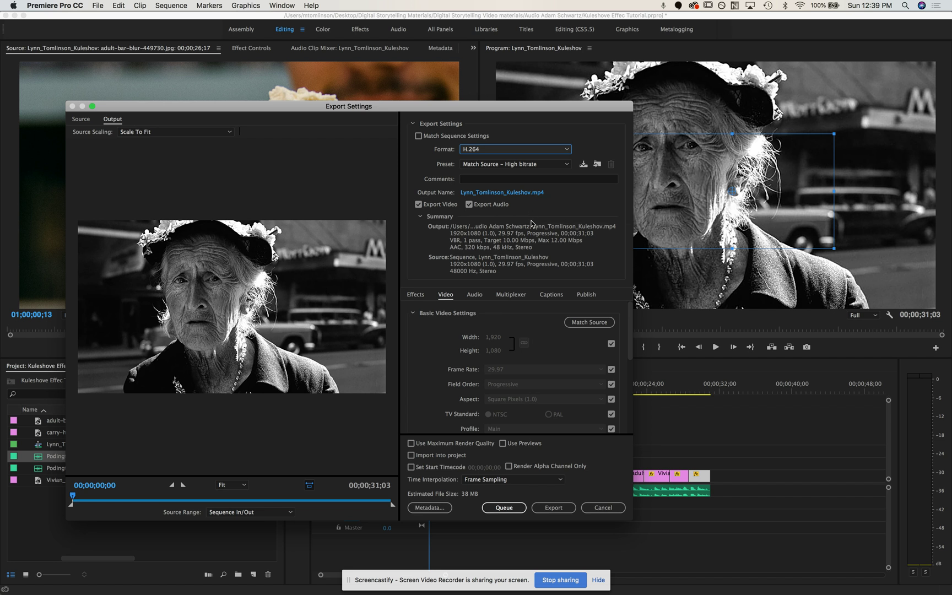
left_click(473, 295)
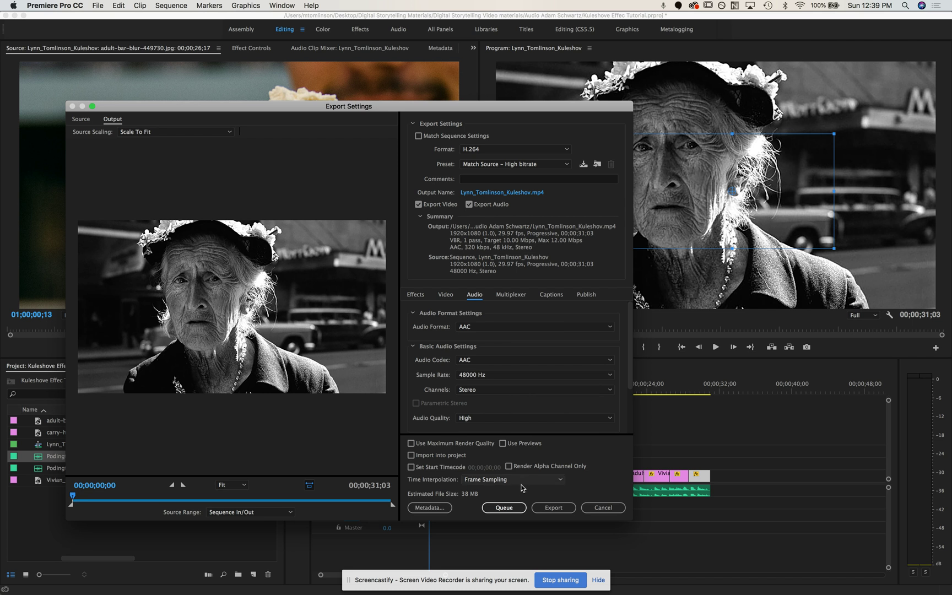
left_click(562, 507)
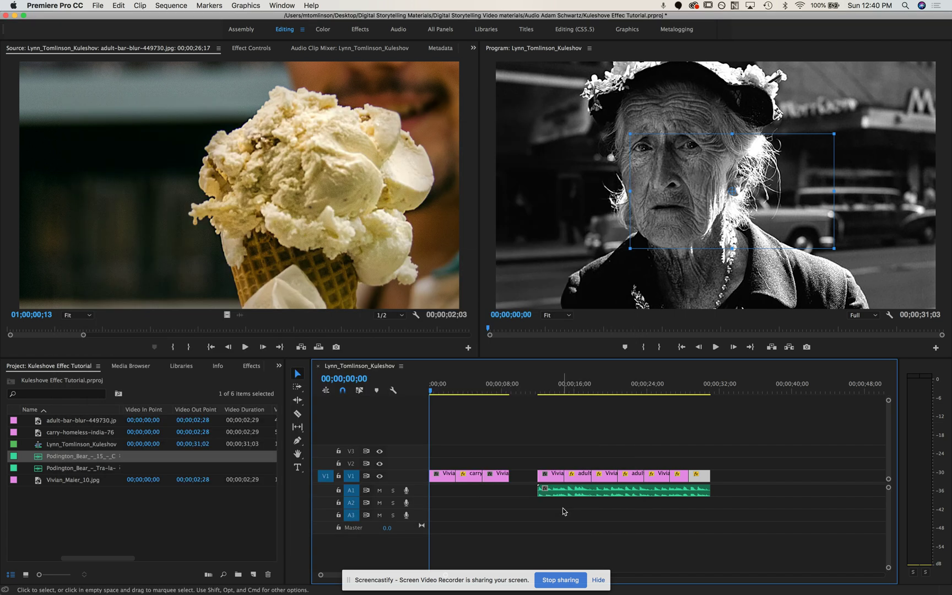
- Search the computer for "kuleshov", open the exported MP4 of the sequence in QuickTime Player, and adjust its display size
left_click(906, 6)
type("kuleshov")
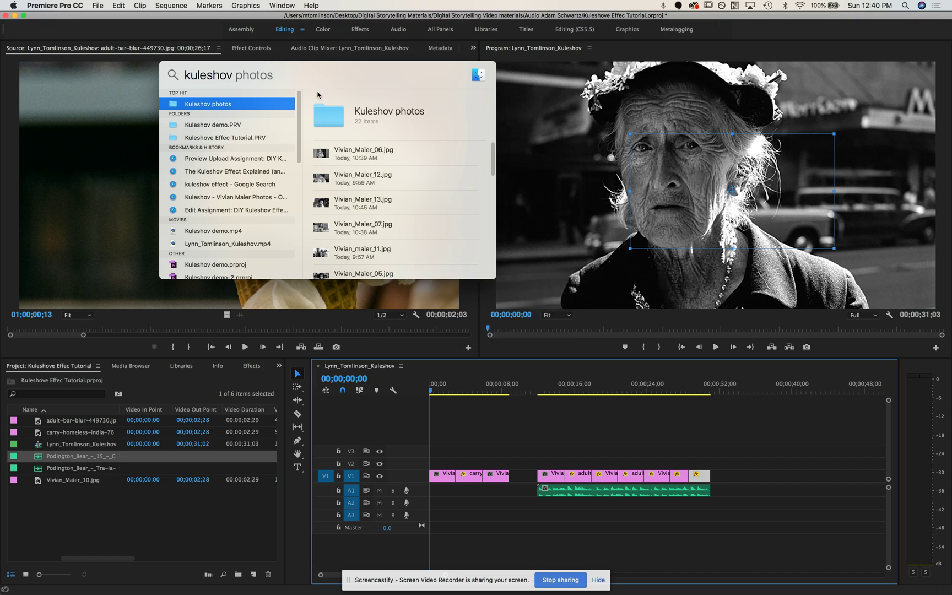
double_click(215, 243)
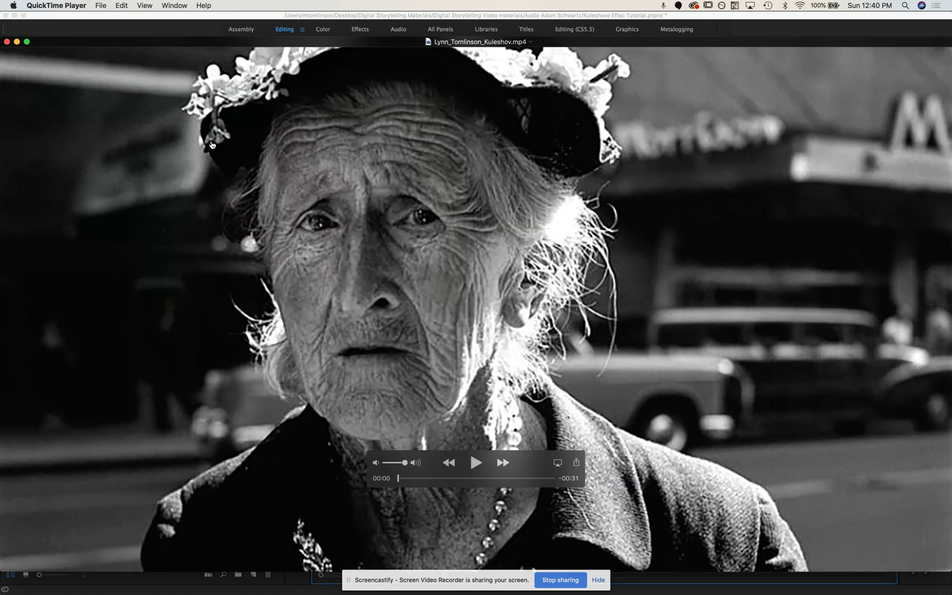
left_click(152, 6)
left_click(157, 42)
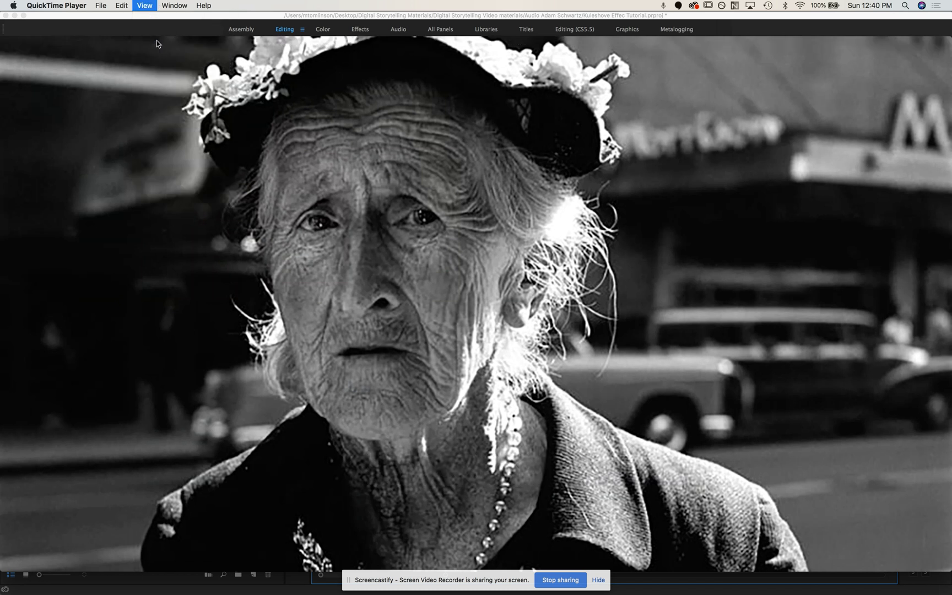